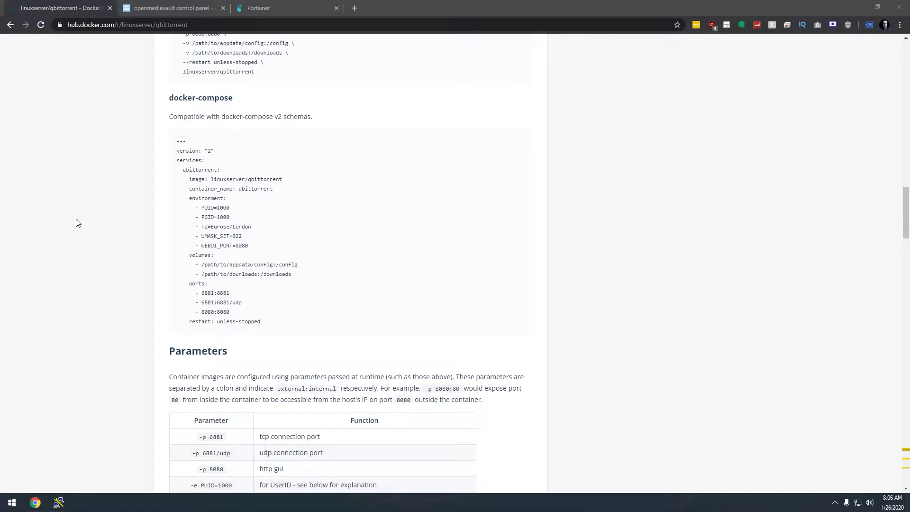
# Review the linuxserver/qbittorrent docker-compose example on Docker Hub by selecting its text
pyautogui.moveTo(178, 150); pyautogui.dragTo(237, 325)
pyautogui.click(236, 323)
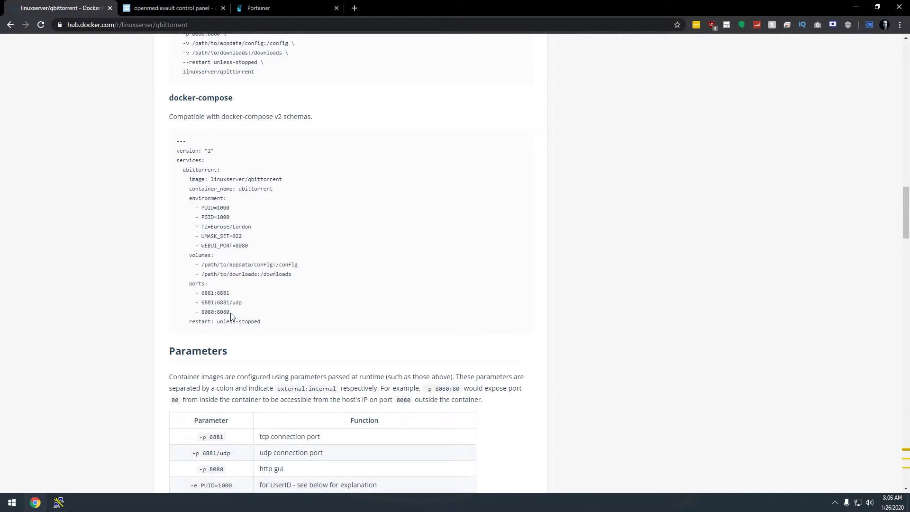
# Log into Portainer as admin with the account password
pyautogui.click(177, 7)
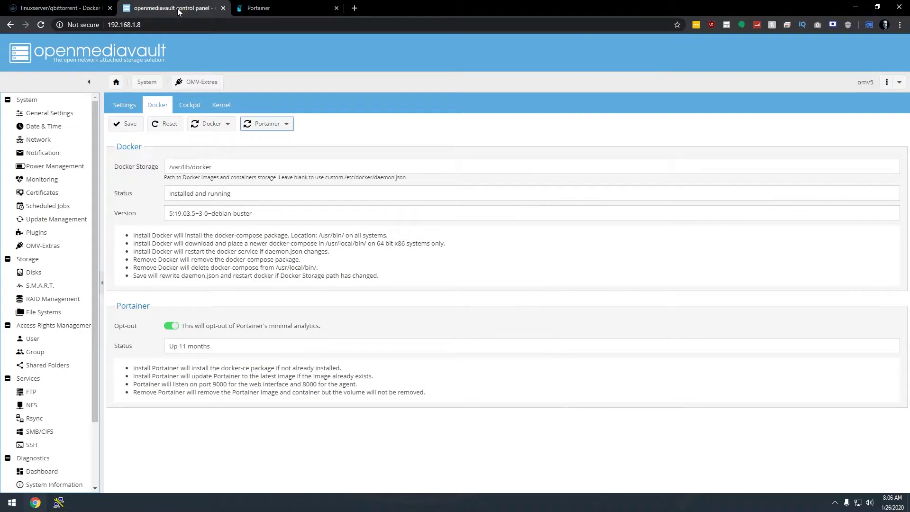
pyautogui.click(260, 8)
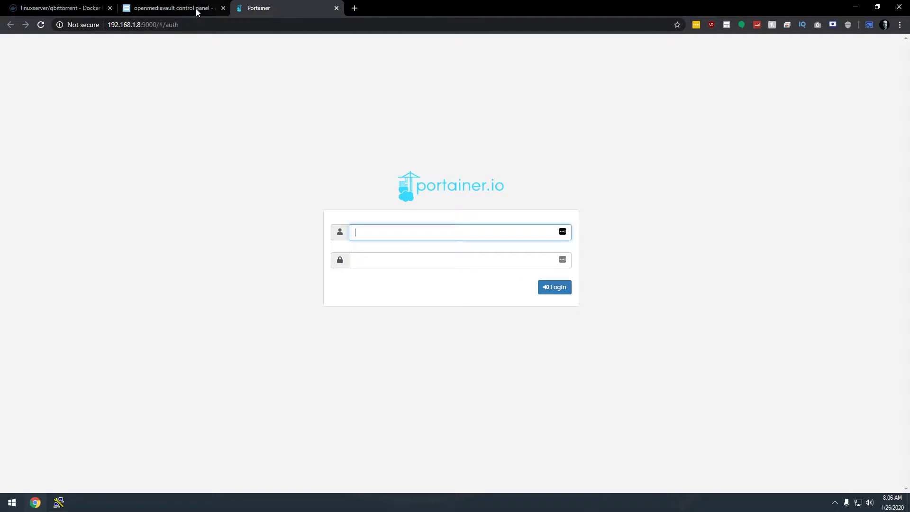
pyautogui.click(159, 7)
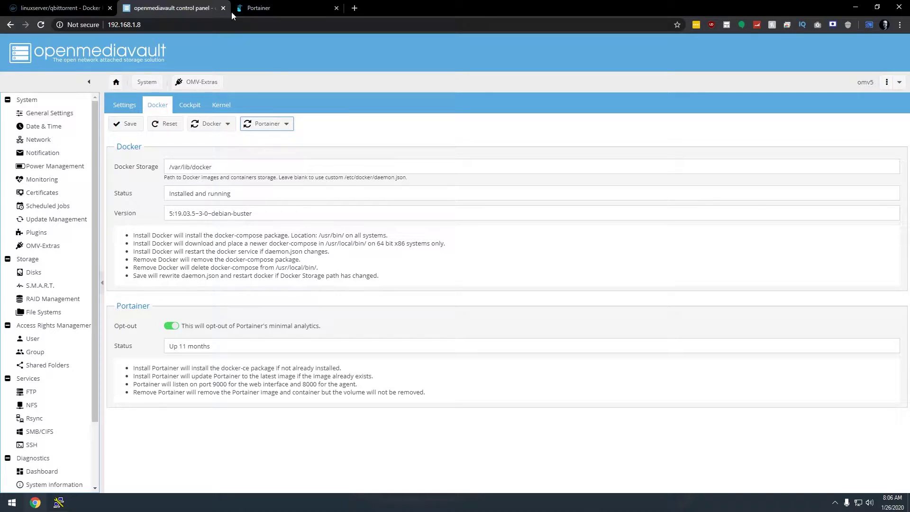
pyautogui.click(272, 9)
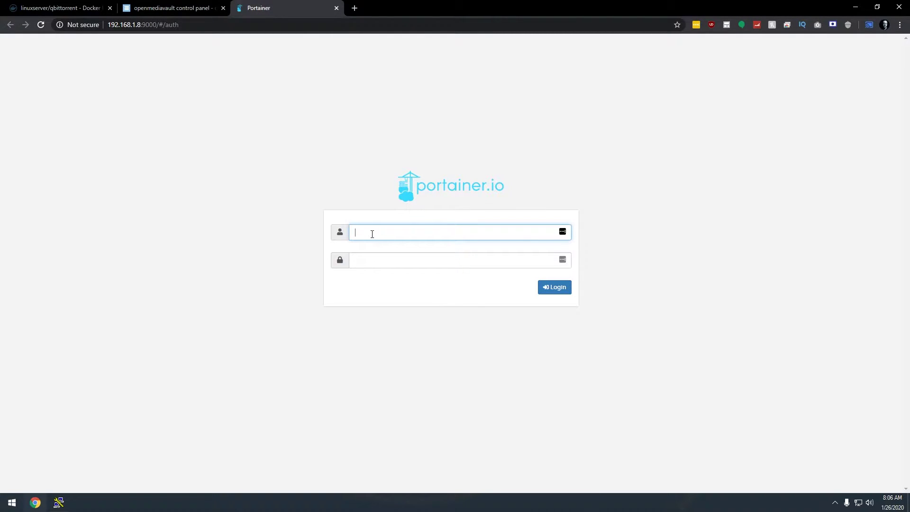
pyautogui.write('admin')
pyautogui.press('Tab')
pyautogui.write('a')
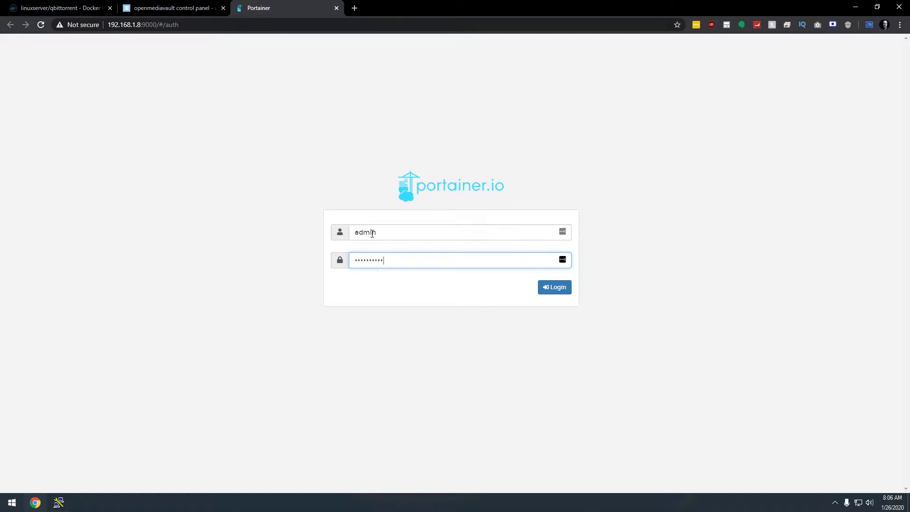
pyautogui.press('Return')
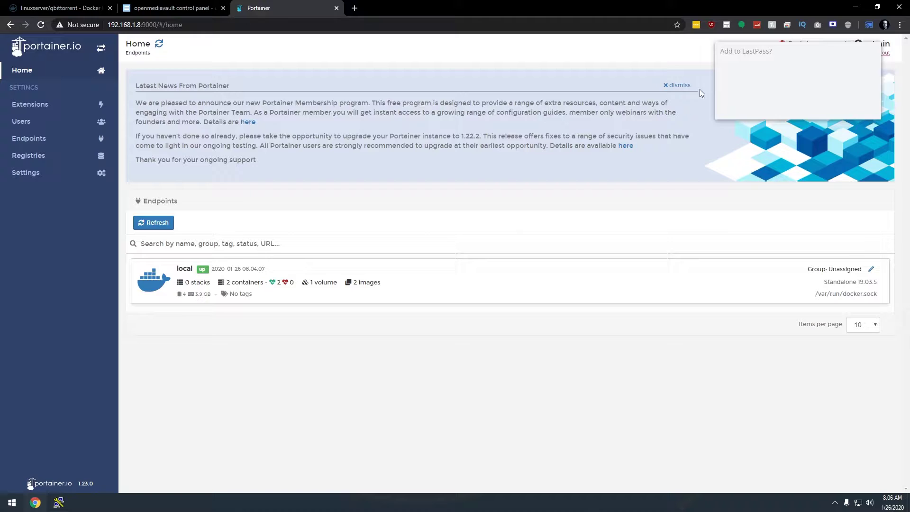
# Dismiss the news panel and password prompt, then go to the local endpoint's Stacks list
pyautogui.click(678, 85)
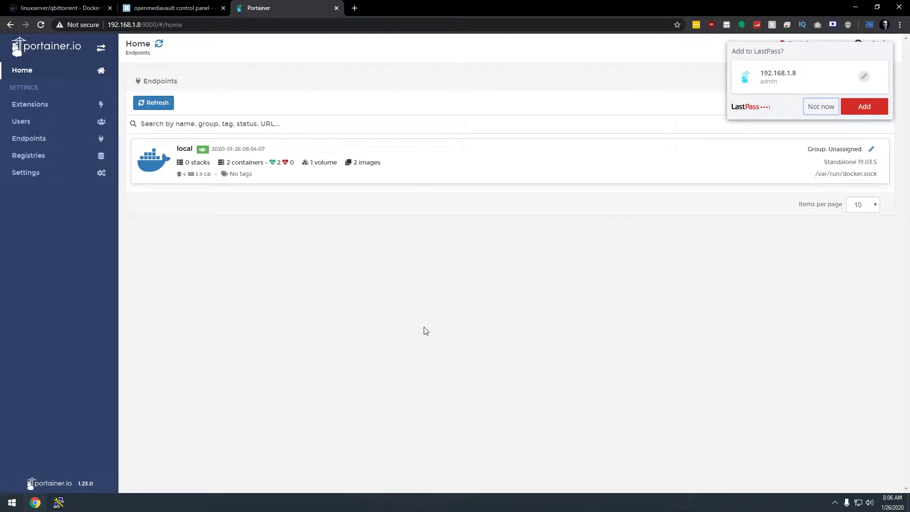
pyautogui.click(820, 107)
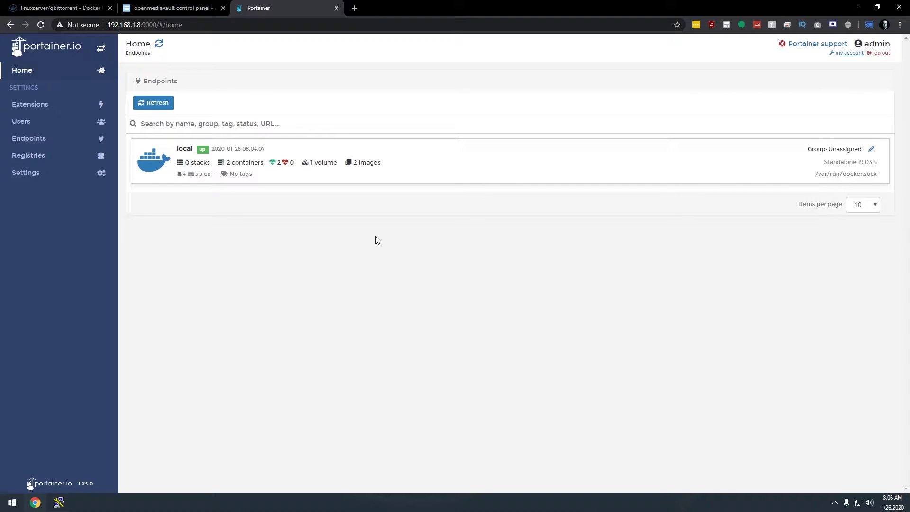
pyautogui.click(408, 176)
pyautogui.click(621, 184)
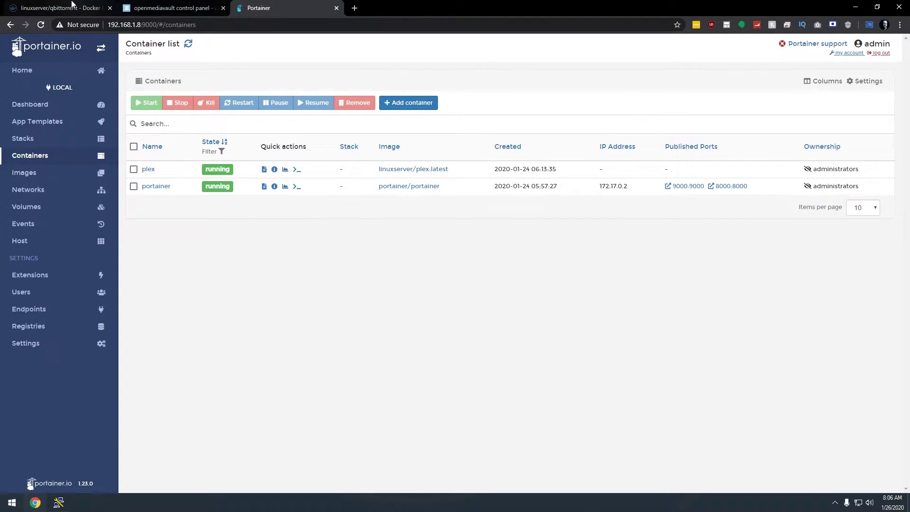
pyautogui.click(71, 6)
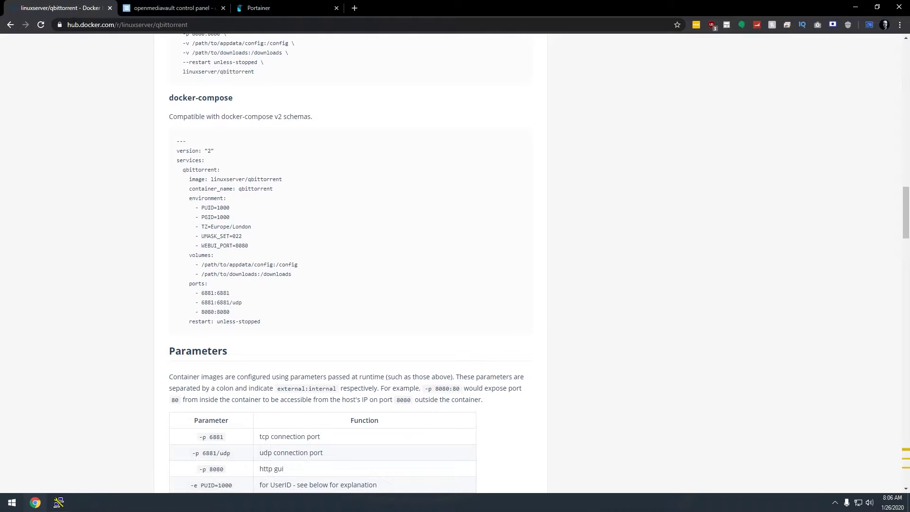
pyautogui.click(253, 8)
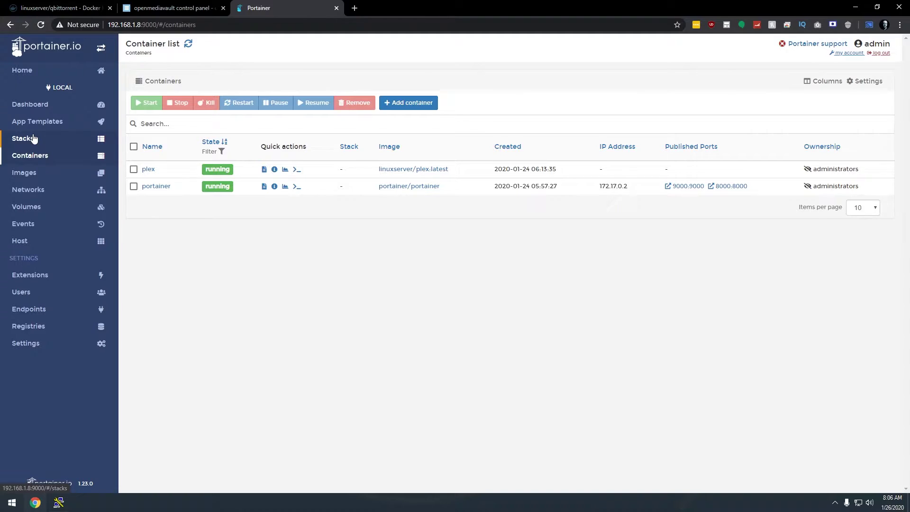
pyautogui.click(33, 138)
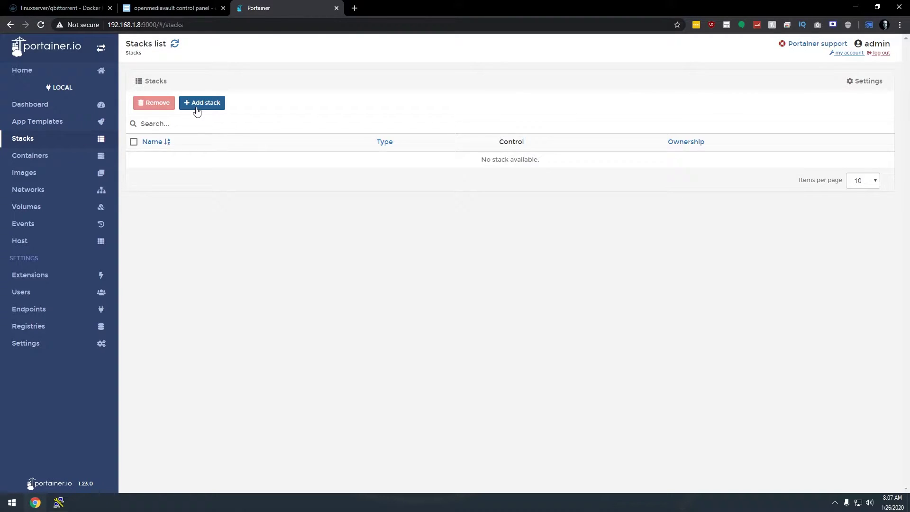
# Start a new stack named qbittorrent and copy the Docker Hub compose example
pyautogui.click(197, 110)
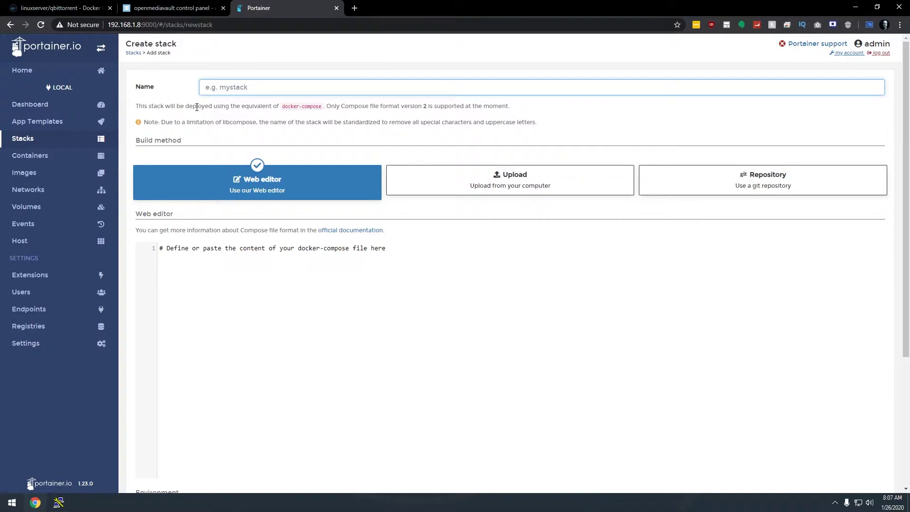
pyautogui.write('qb')
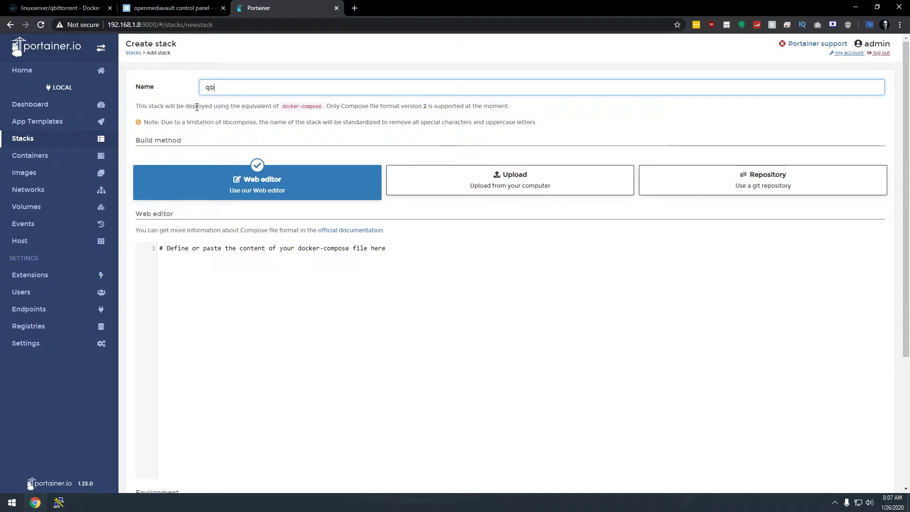
pyautogui.write('ittorrent')
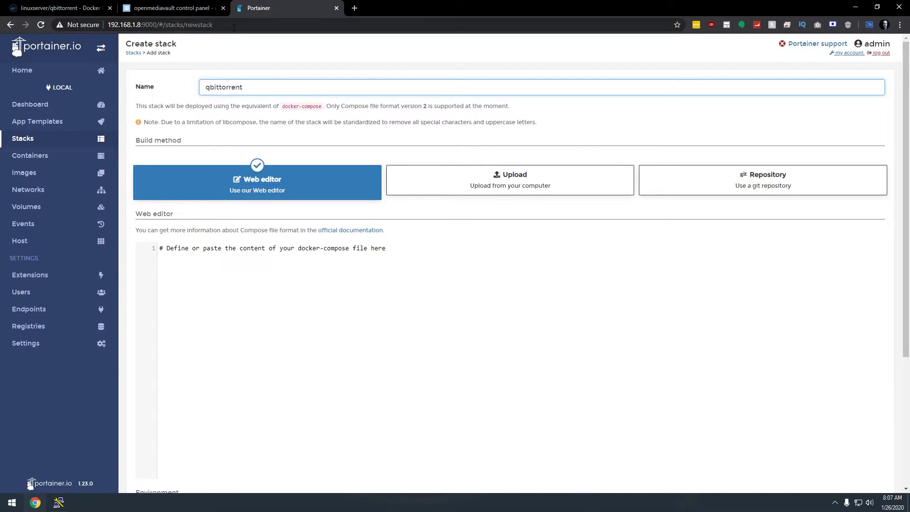
pyautogui.click(60, 8)
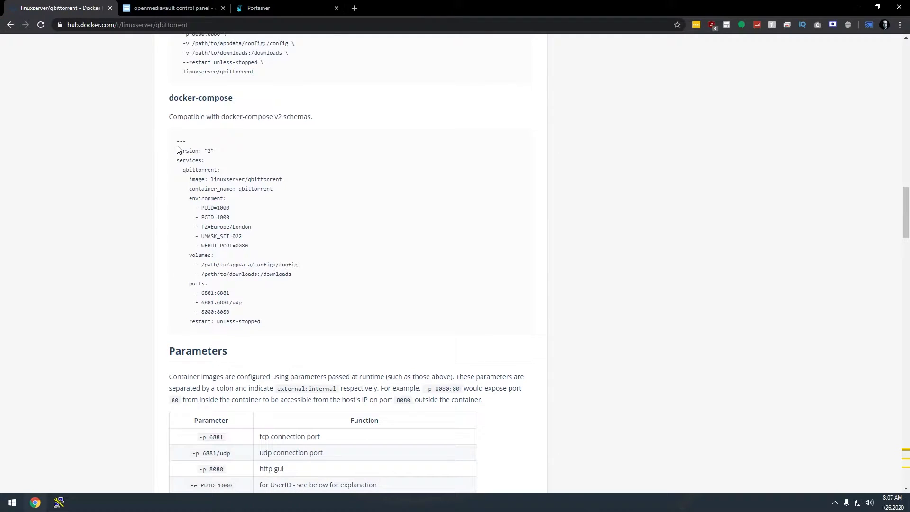
pyautogui.moveTo(177, 141); pyautogui.dragTo(275, 328)
pyautogui.hotkey('ctrl', 'c')
pyautogui.click(284, 7)
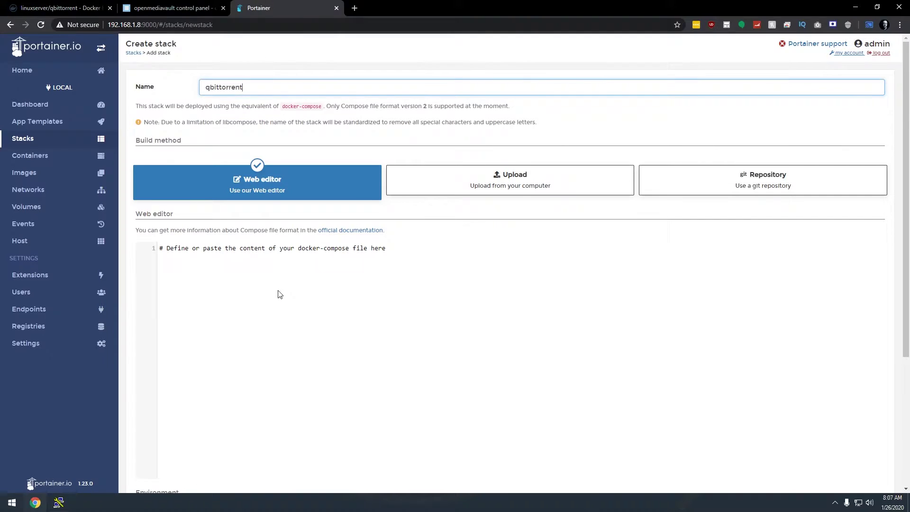
# Paste the 20-line qbittorrent compose file into the stack's web editor
pyautogui.click(278, 304)
pyautogui.hotkey('ctrl', 'v')
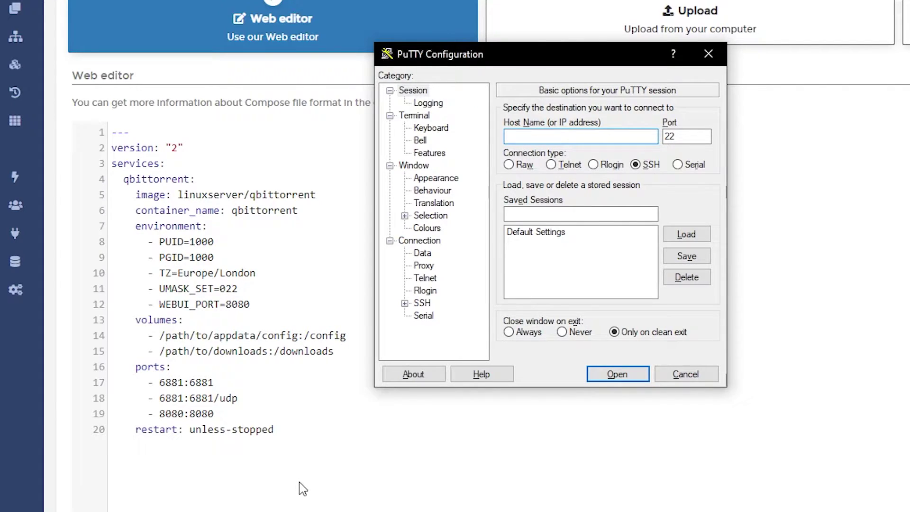
# Open a PuTTY SSH connection to the OMV server and accept its host key
pyautogui.write('192.168.1')
pyautogui.write('.6')
pyautogui.press('Return')
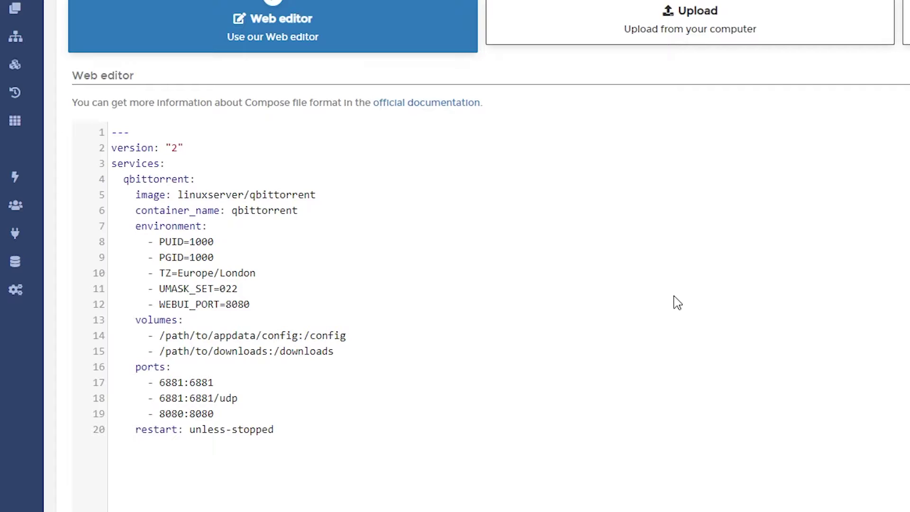
pyautogui.moveTo(664, 26); pyautogui.dragTo(569, 26)
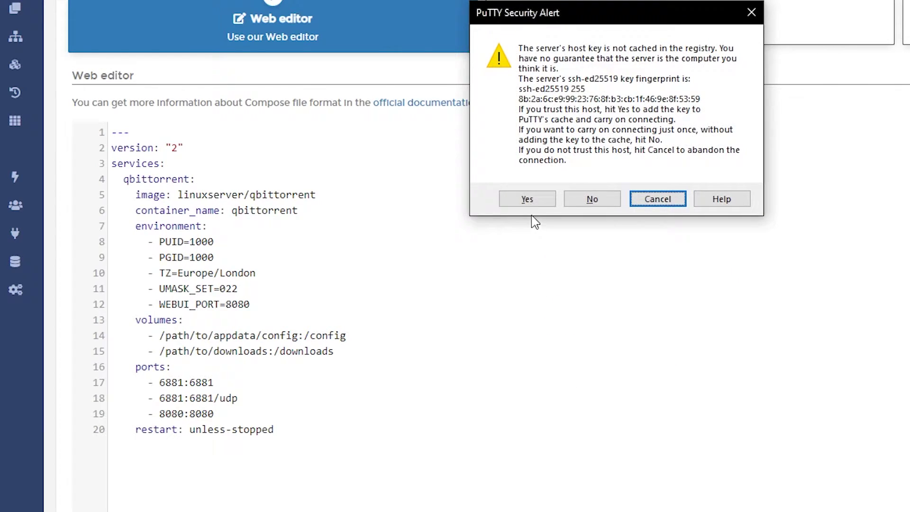
pyautogui.click(529, 199)
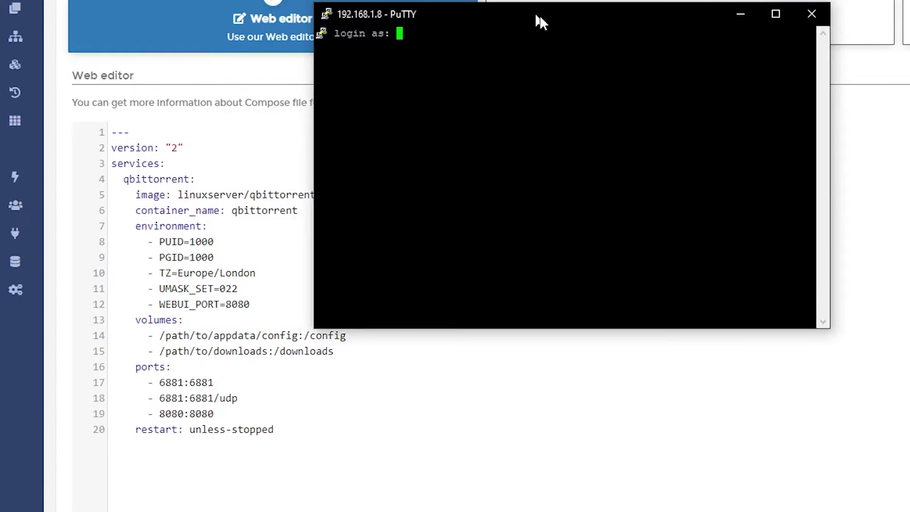
# Log in as root and run id admin, showing uid 998 and gid 100
pyautogui.write('root')
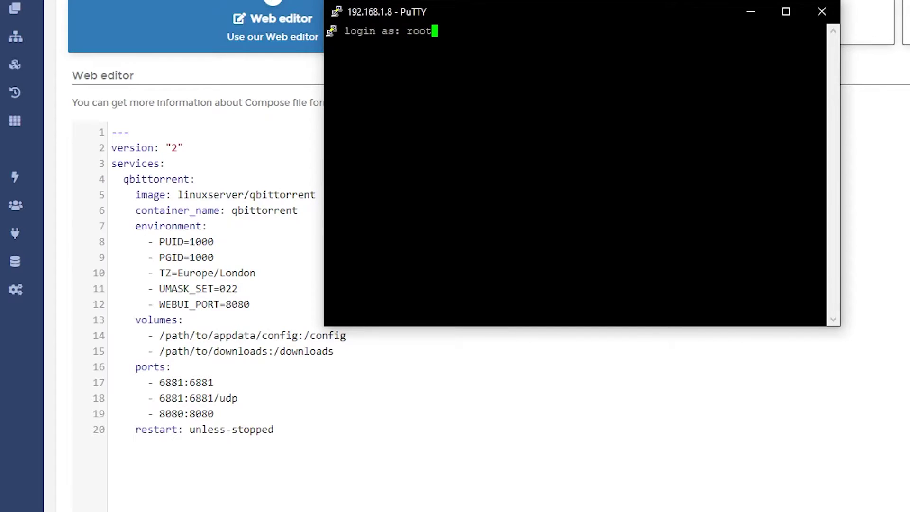
pyautogui.press('Return')
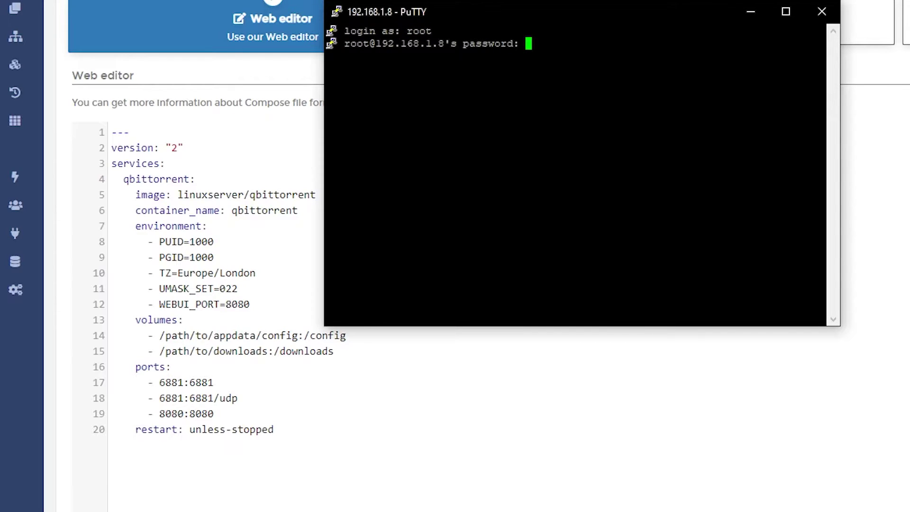
pyautogui.press('Return')
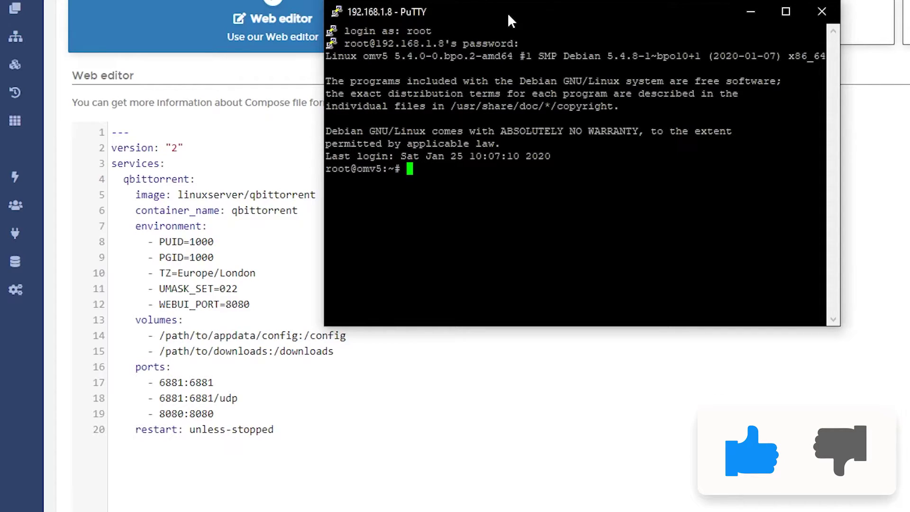
pyautogui.write('id admin')
pyautogui.press('Return')
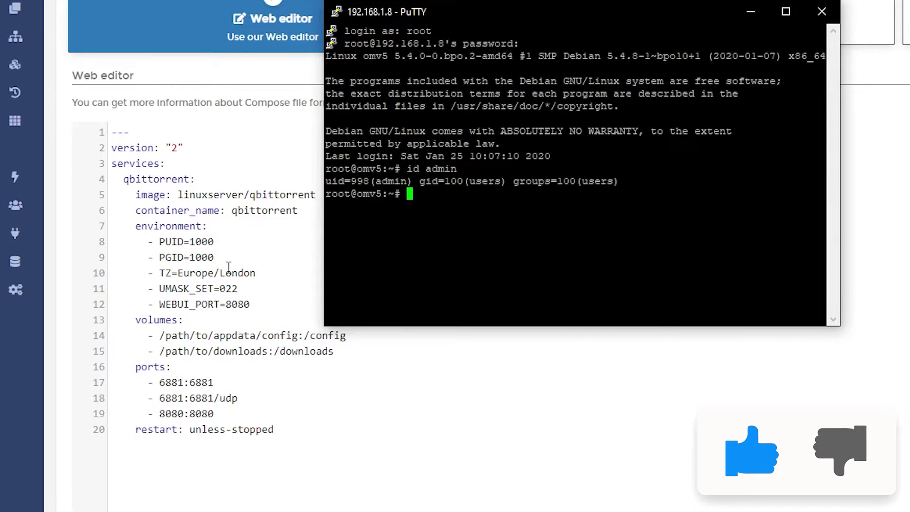
# Set the compose environment to PUID 998, PGID 100 and TZ America/Denver
pyautogui.click(213, 243)
pyautogui.hotkey('shift', 'Left')
pyautogui.hotkey('shift', 'Left')
pyautogui.hotkey('shift', 'Left')
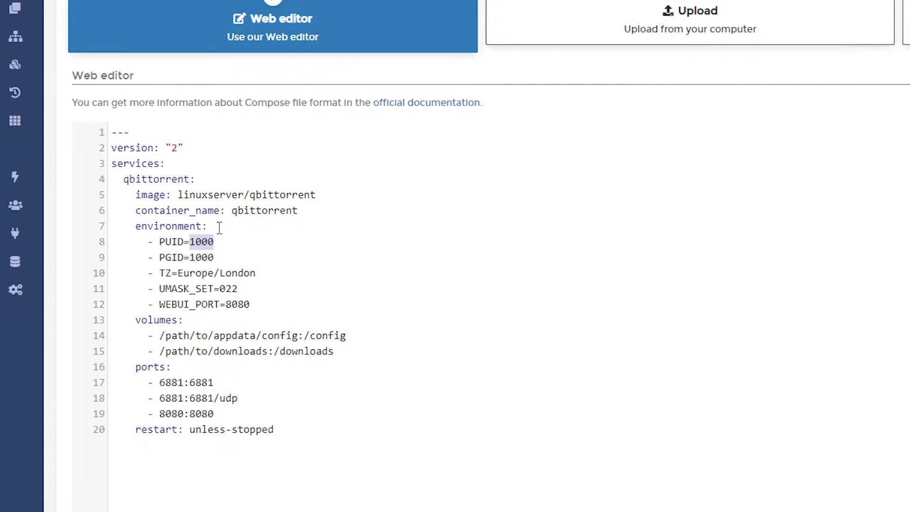
pyautogui.write('998')
pyautogui.press('Down')
pyautogui.press('BackSpace')
pyautogui.press('Left')
pyautogui.press('Left')
pyautogui.press('Left')
pyautogui.press('Left')
pyautogui.hotkey('shift', 'End')
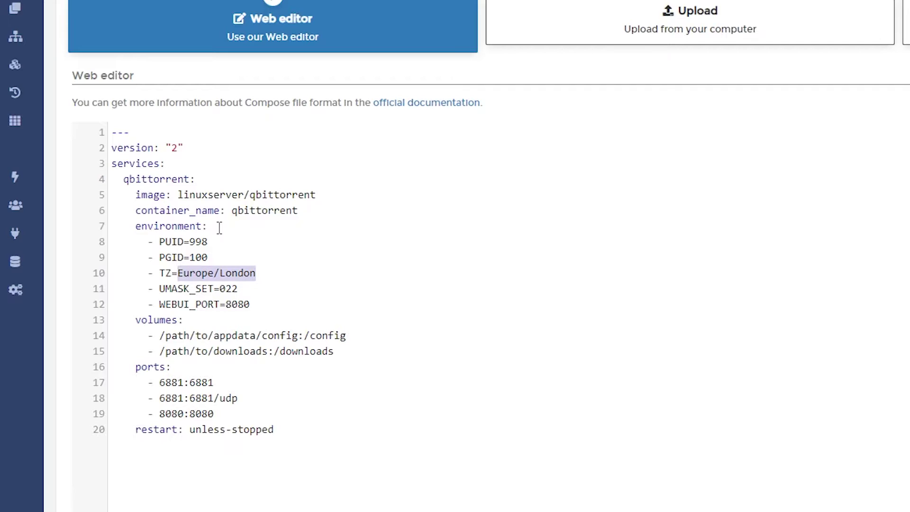
pyautogui.write('America/D')
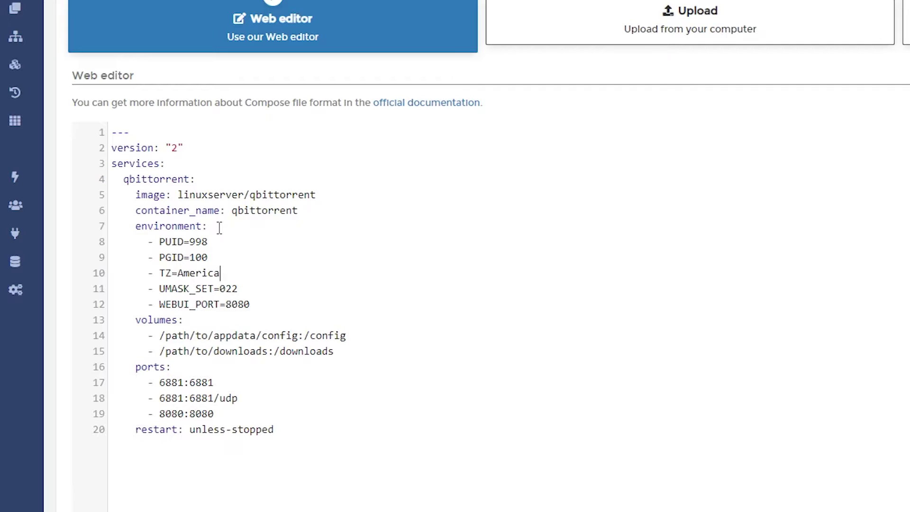
pyautogui.write('enver')
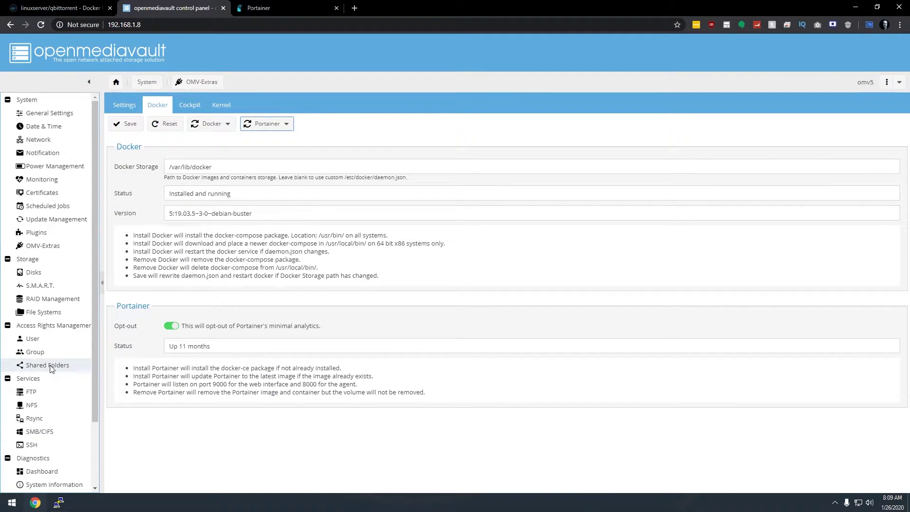
# Show and widen the Absolute Path column in openmediavault's shared folders table
pyautogui.click(50, 367)
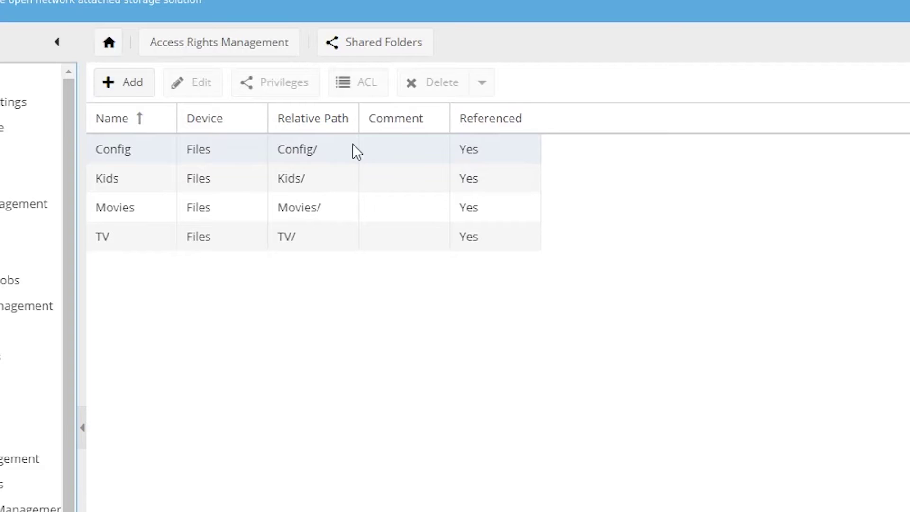
pyautogui.click(288, 122)
pyautogui.moveTo(474, 212)
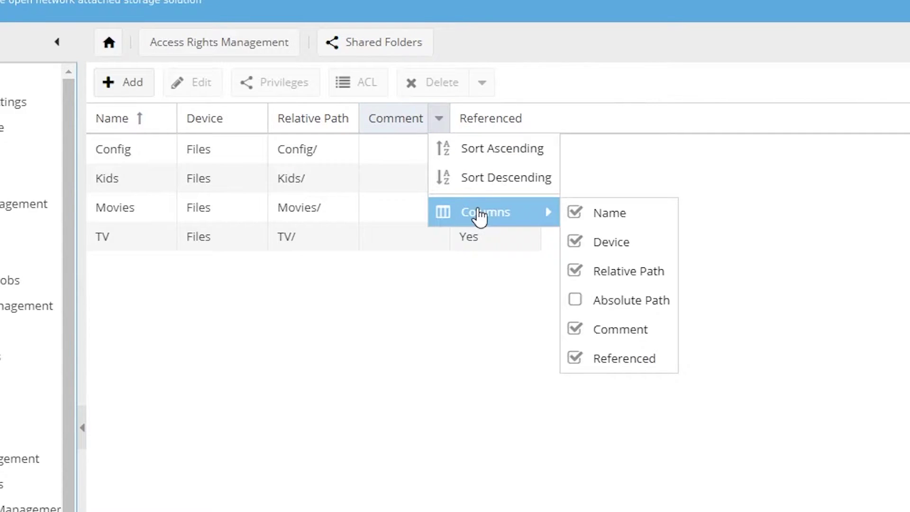
pyautogui.click(591, 303)
pyautogui.click(325, 353)
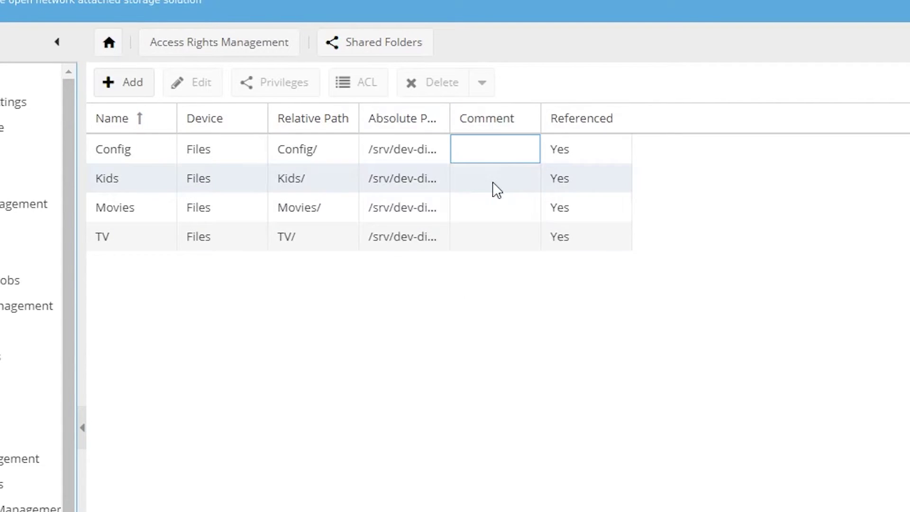
pyautogui.moveTo(452, 117); pyautogui.dragTo(722, 126)
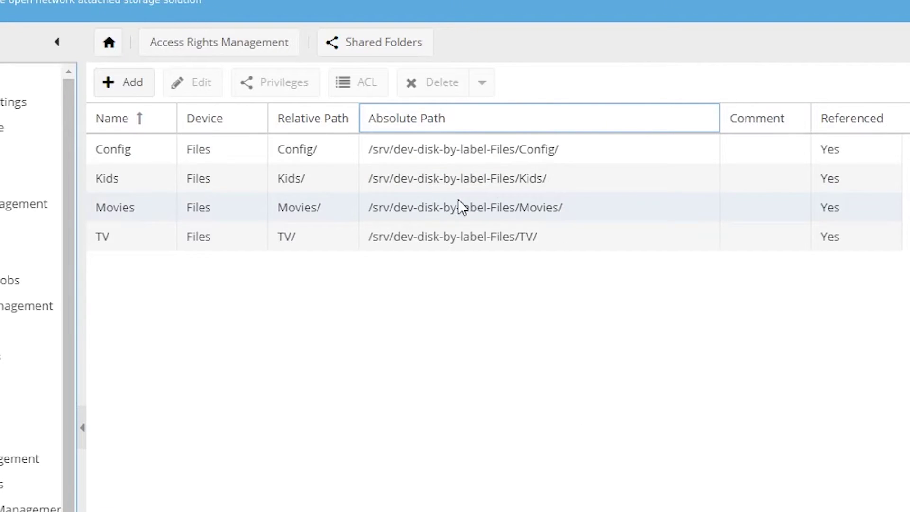
pyautogui.click(394, 150)
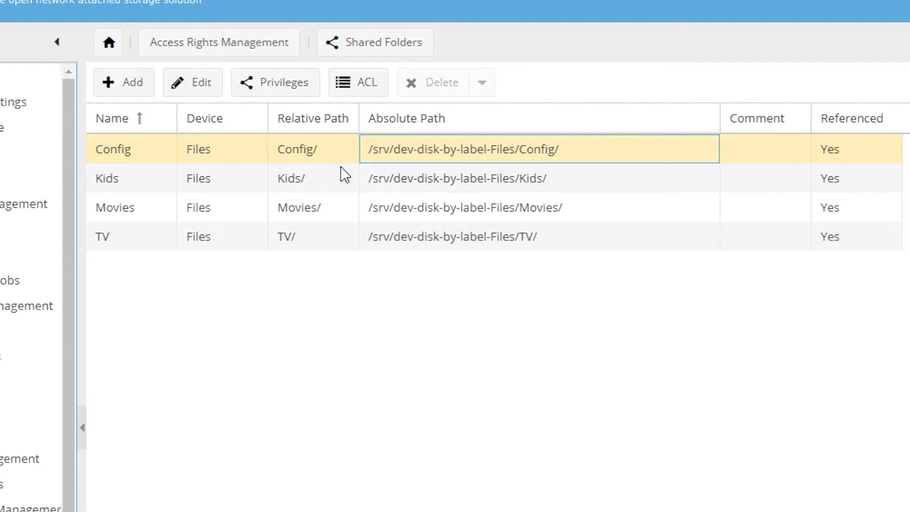
# Copy the Config folder's path /srv/dev-disk-by-label-Files/Config/ using the browser's developer tools
pyautogui.rightClick(381, 147)
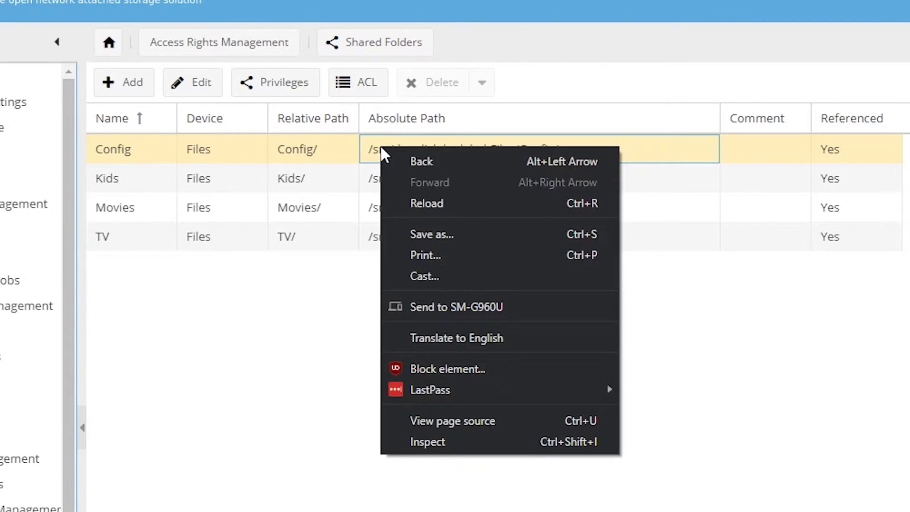
pyautogui.click(450, 443)
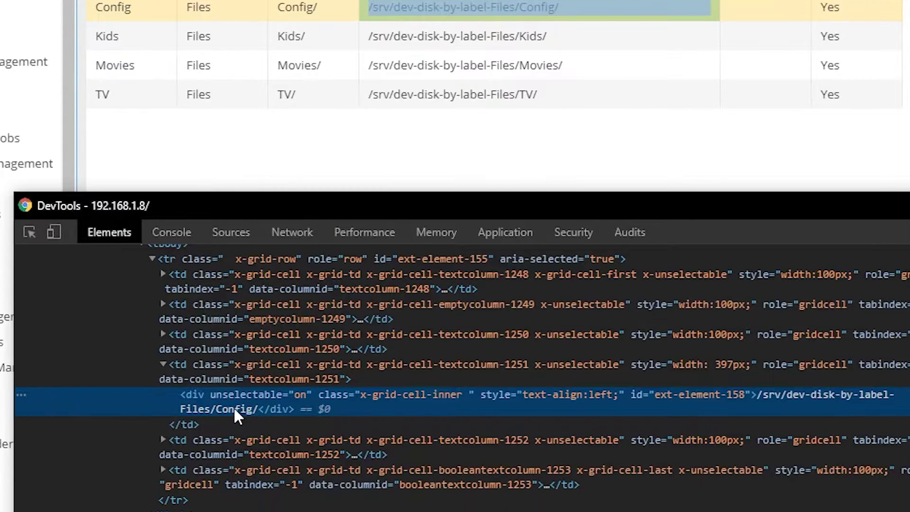
pyautogui.doubleClick(234, 409)
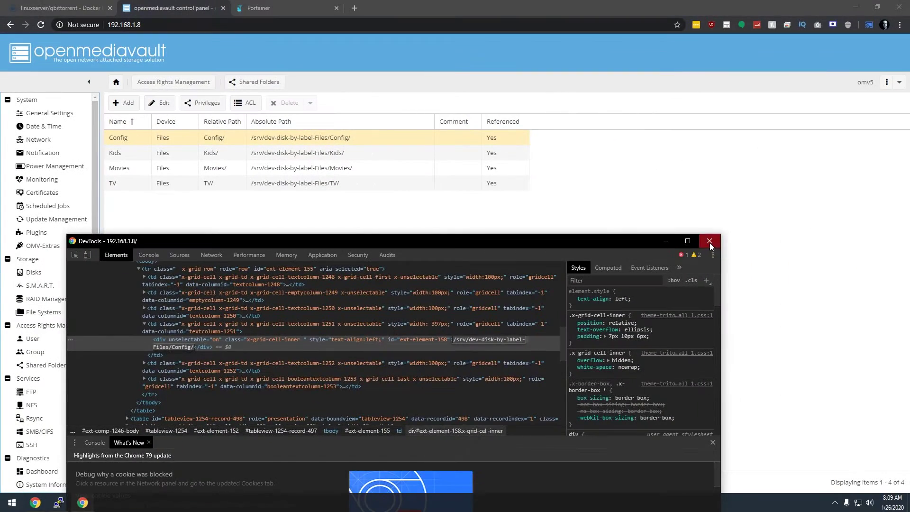
pyautogui.click(714, 238)
# Replace the line 14 config placeholder with /srv/dev-disk-by-label-Files/Config/qBittorrent
pyautogui.click(279, 6)
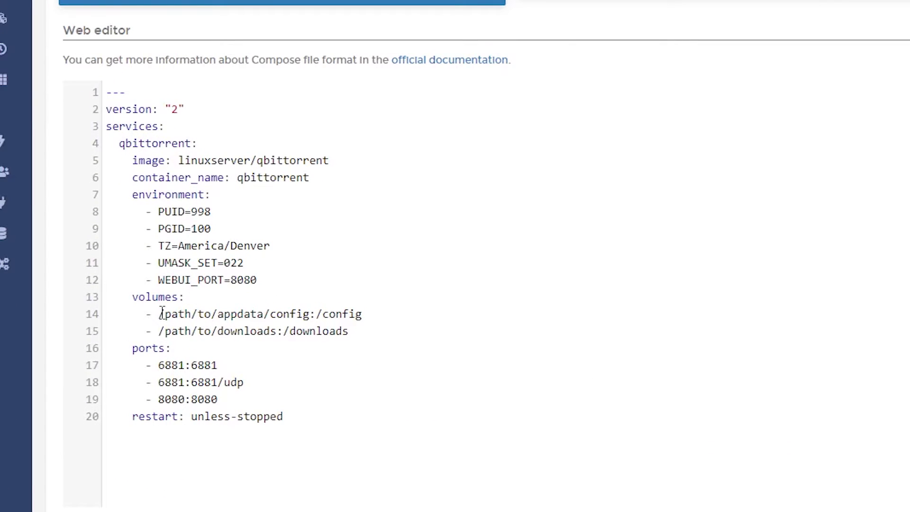
pyautogui.moveTo(161, 314); pyautogui.dragTo(311, 313)
pyautogui.write('/srv/dev-disk-by-label-Files/Config/')
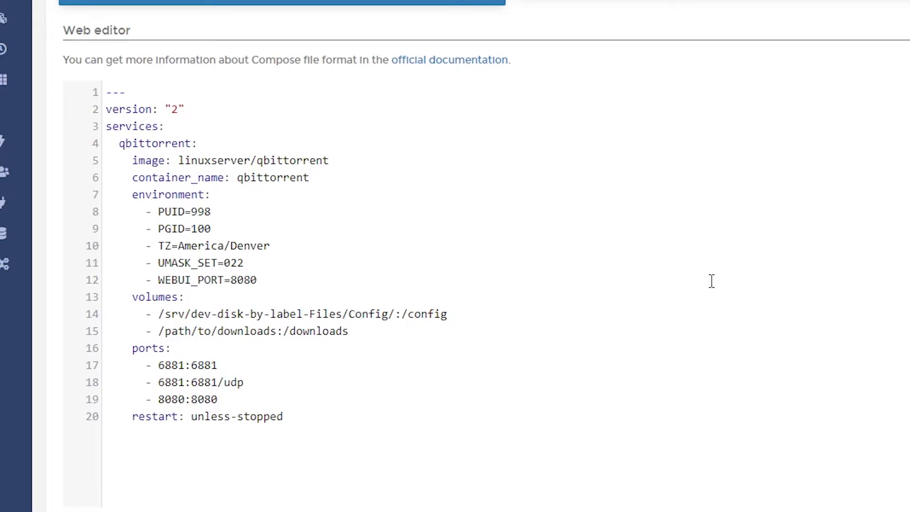
pyautogui.write('qBittorrent')
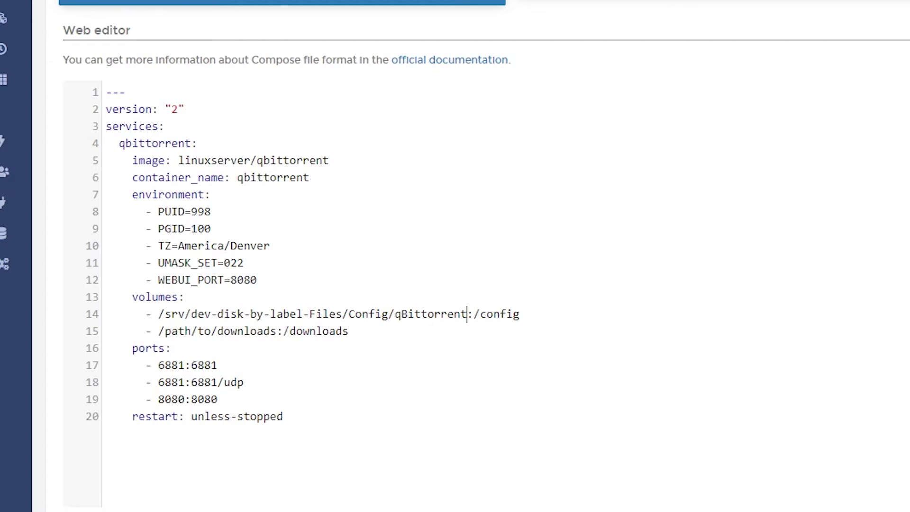
# Create a Torrents shared folder on the Files device with Everyone: read/write permissions
pyautogui.click(170, 8)
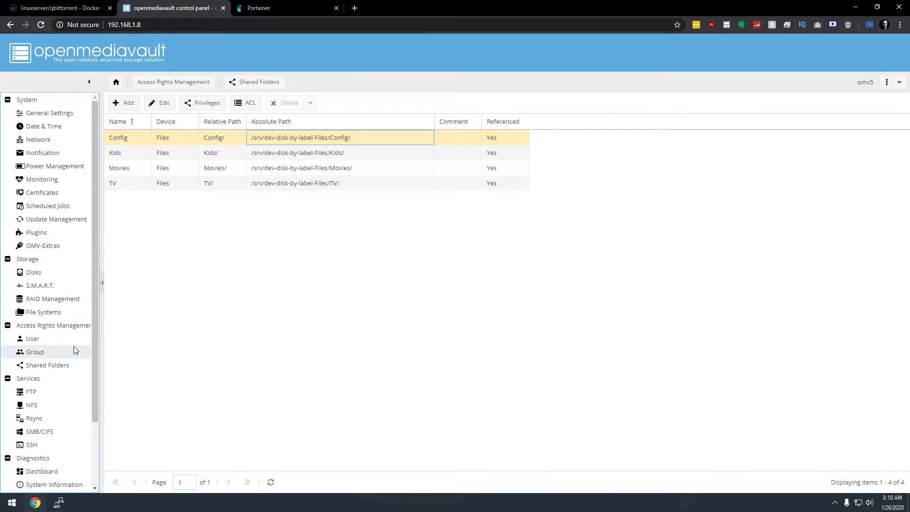
pyautogui.click(42, 366)
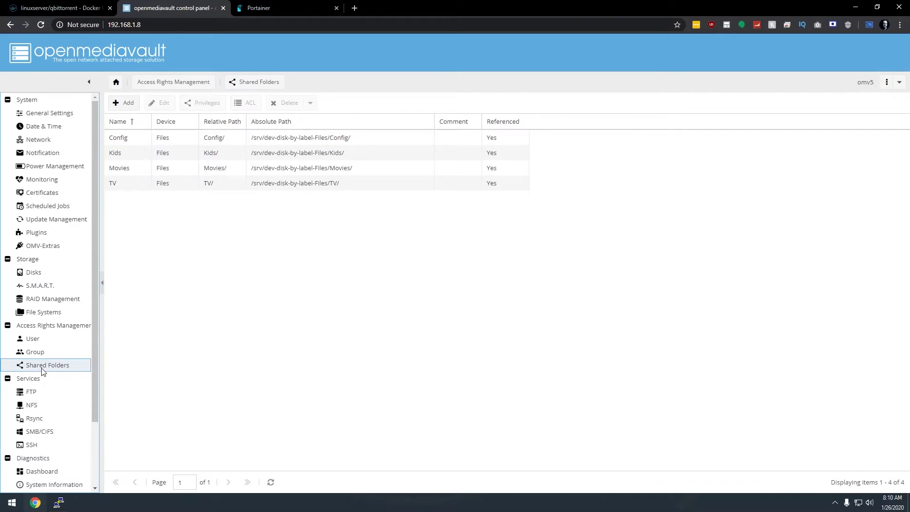
pyautogui.click(128, 104)
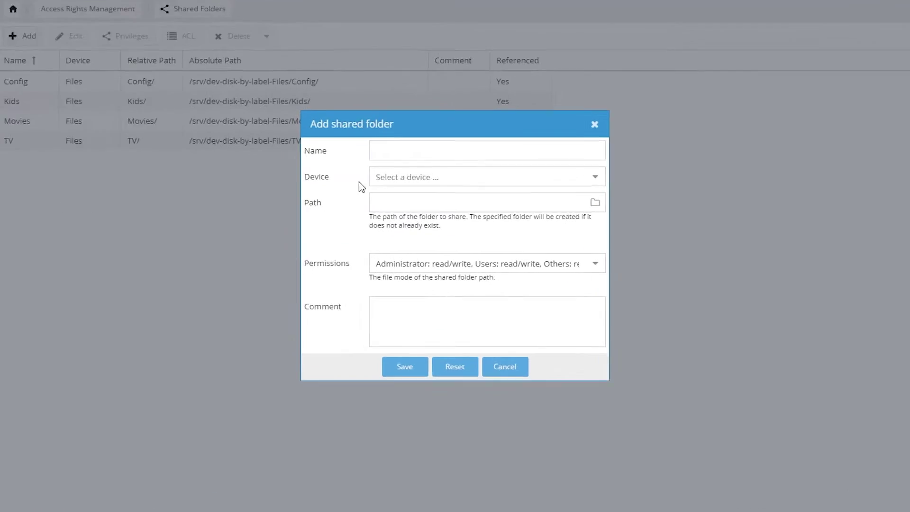
pyautogui.click(407, 187)
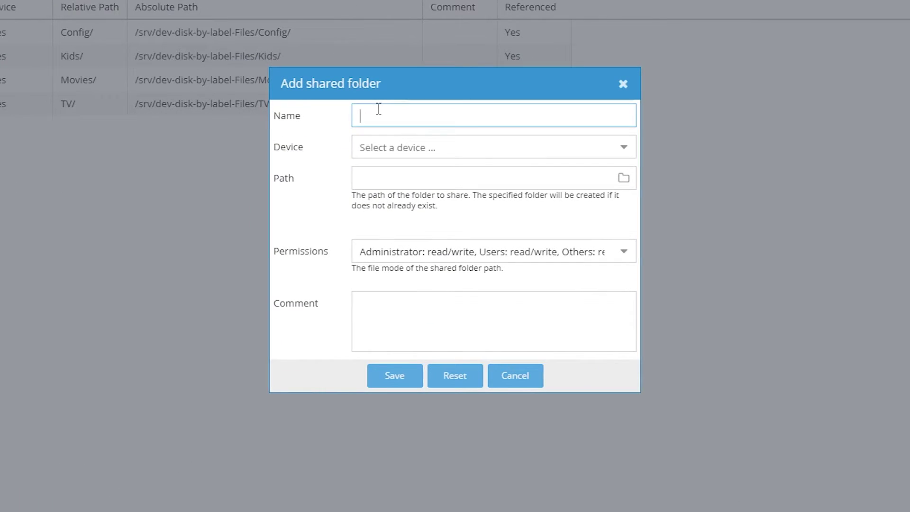
pyautogui.write('Torrents')
pyautogui.press('Tab')
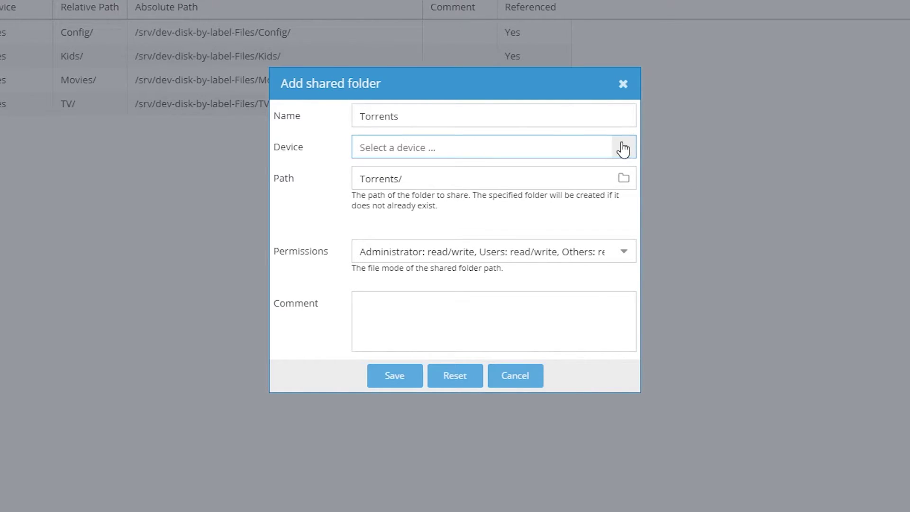
pyautogui.click(624, 147)
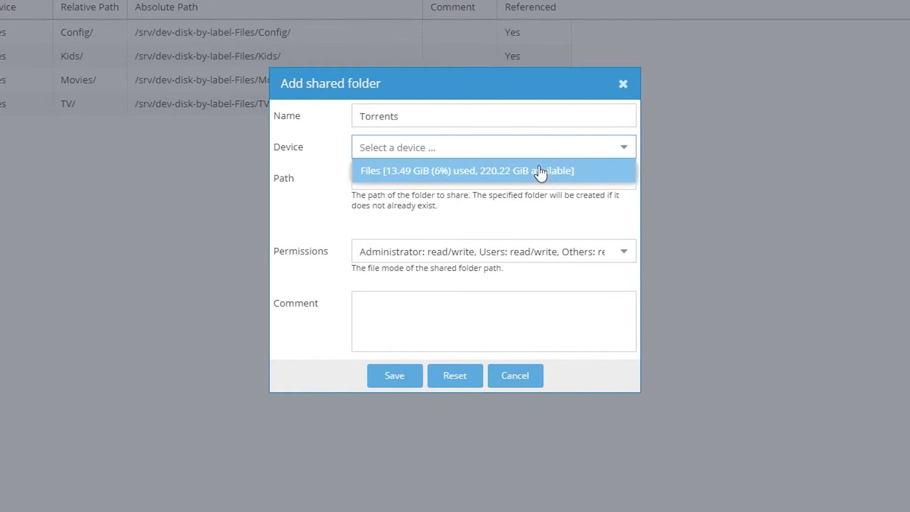
pyautogui.click(433, 171)
pyautogui.click(417, 252)
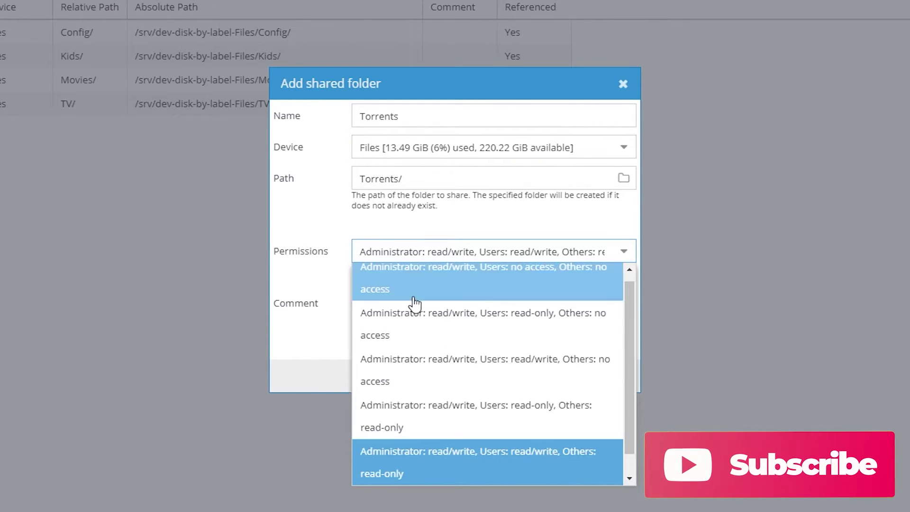
pyautogui.scroll(-1, 397, 444)
pyautogui.click(393, 480)
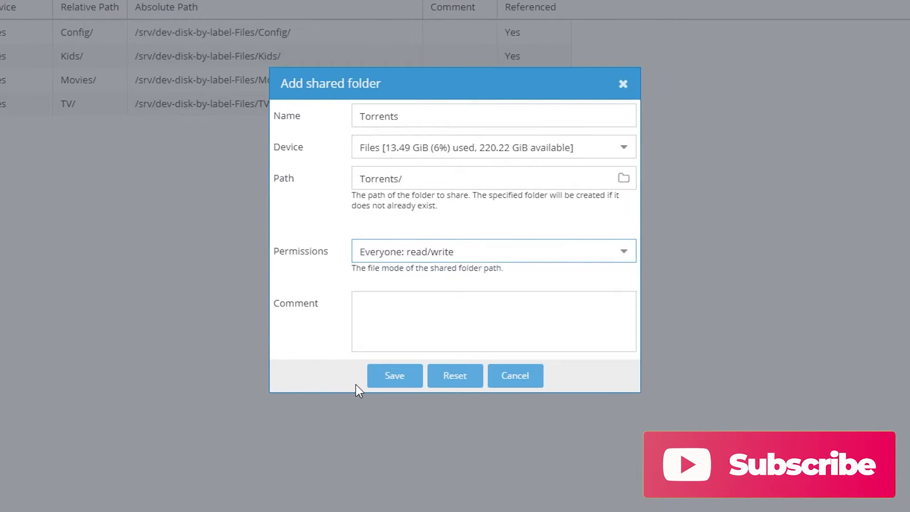
pyautogui.click(390, 381)
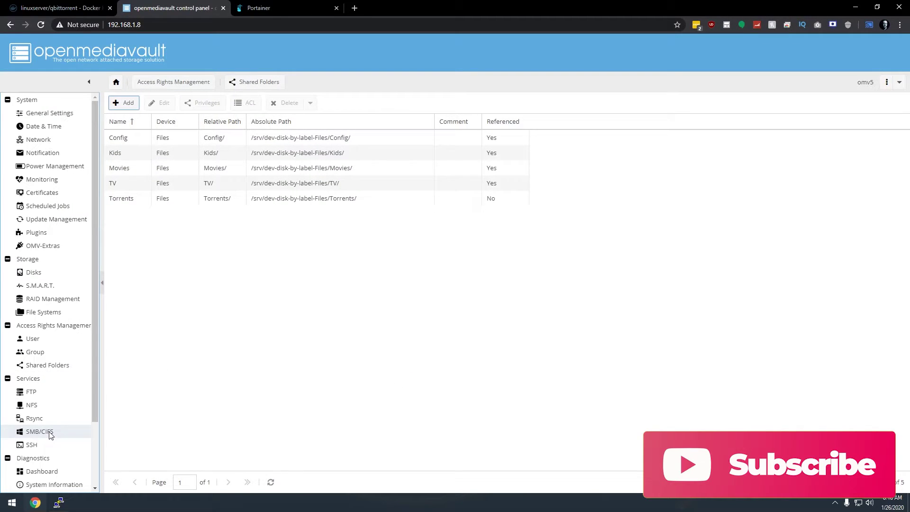
# Add a new SMB/CIFS share for the Torrents shared folder
pyautogui.click(43, 432)
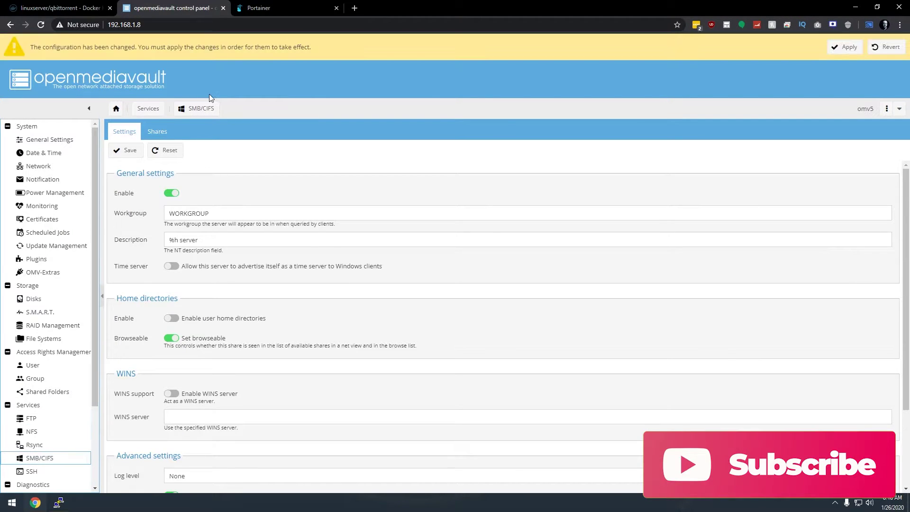
pyautogui.click(157, 132)
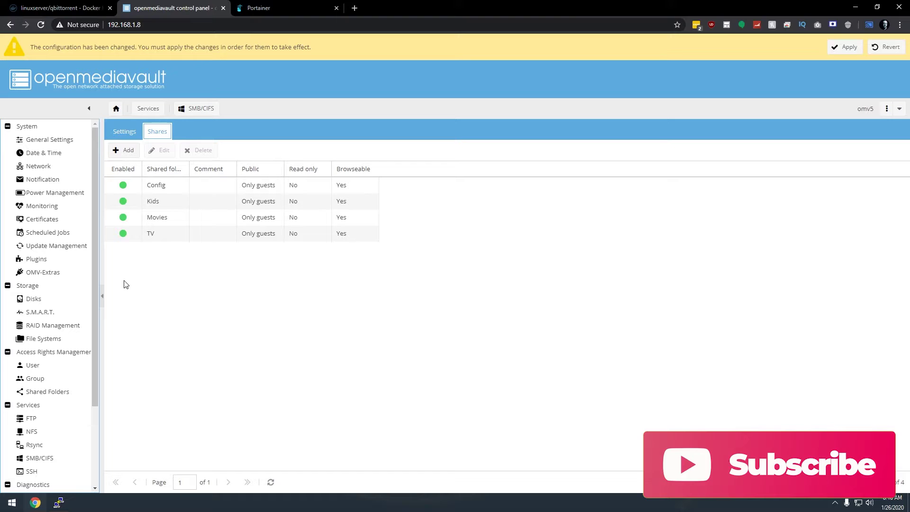
pyautogui.click(129, 150)
pyautogui.click(572, 220)
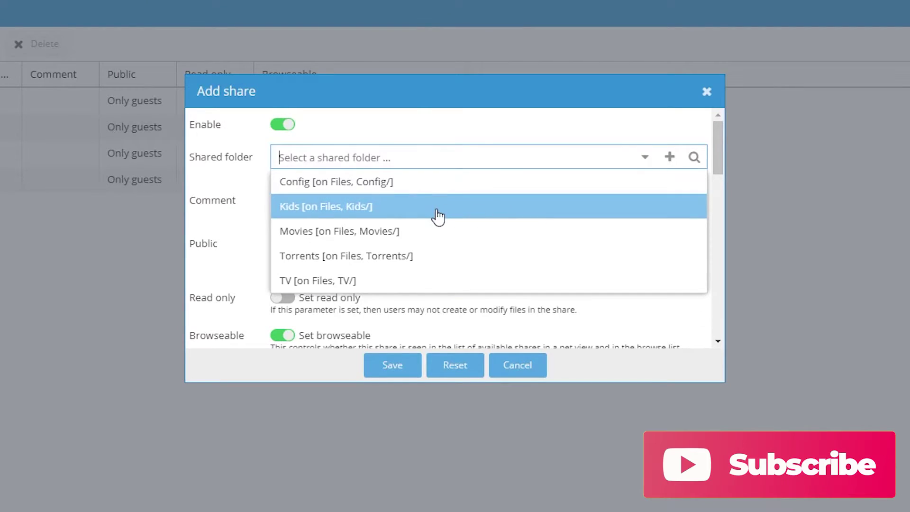
pyautogui.click(351, 261)
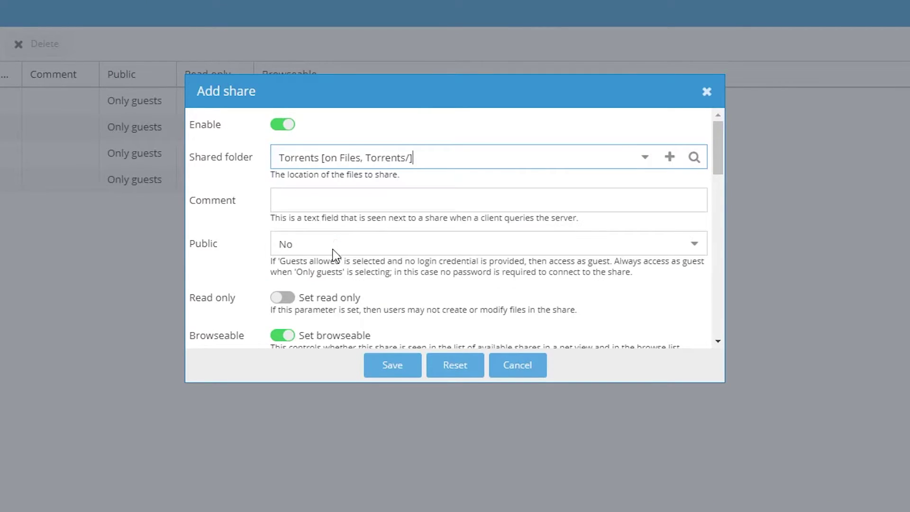
# Set the share's public access to Only guests, save it, and apply the configuration changes
pyautogui.click(319, 203)
pyautogui.click(310, 241)
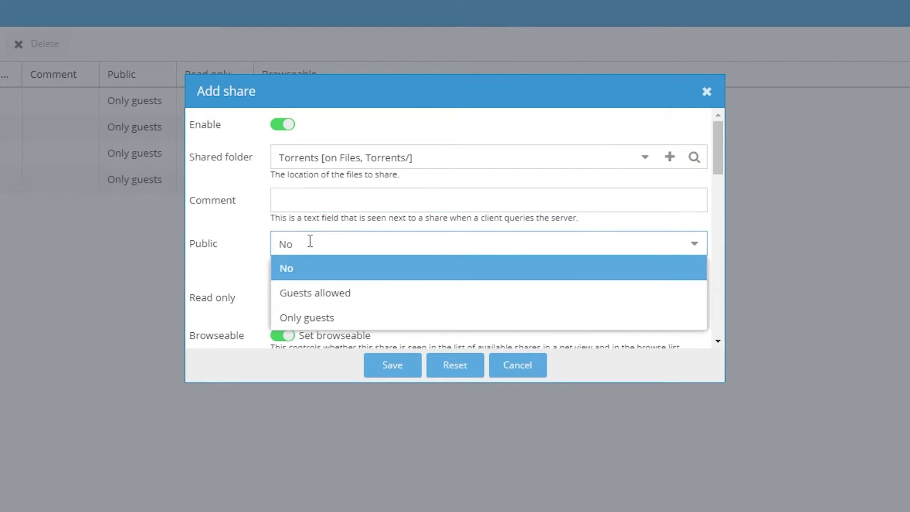
pyautogui.click(310, 319)
pyautogui.click(384, 371)
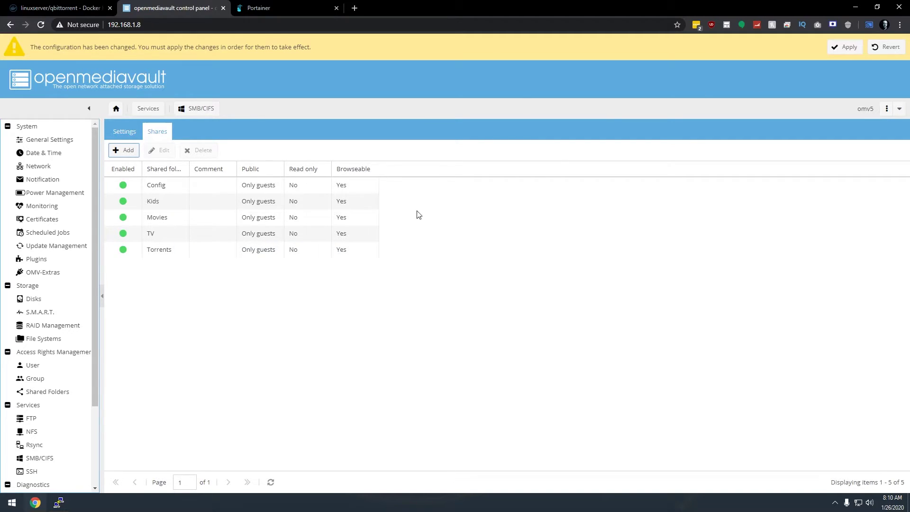
pyautogui.click(843, 46)
pyautogui.click(434, 287)
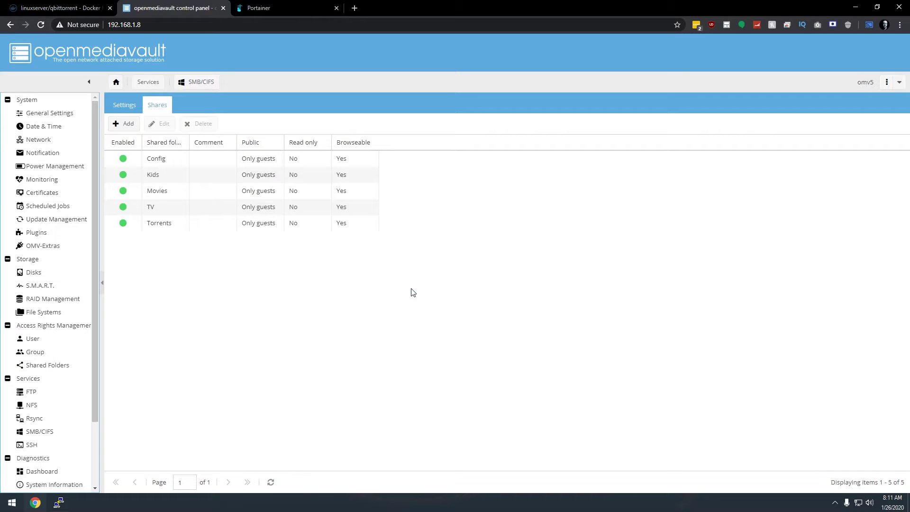
# Look up the Torrents path /srv/dev-disk-by-label-Files/Torrents/ in Shared Folders using the browser inspector
pyautogui.click(52, 369)
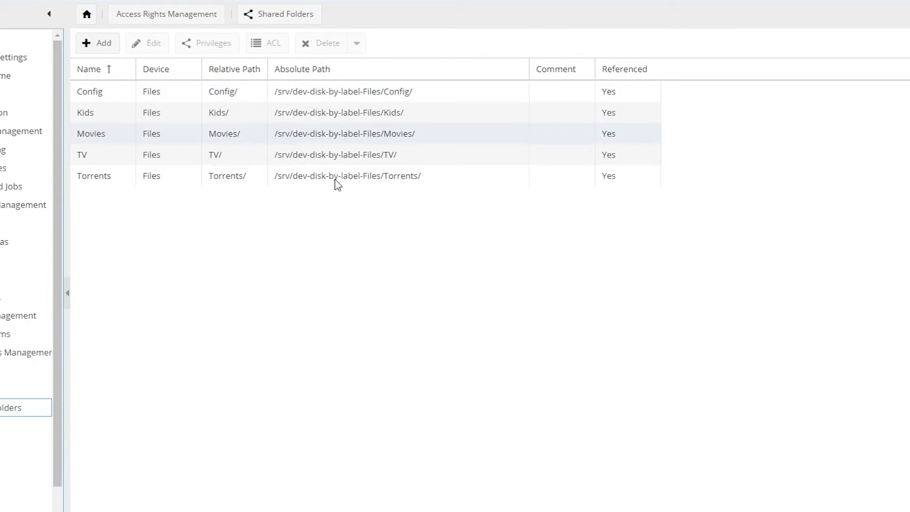
pyautogui.click(319, 184)
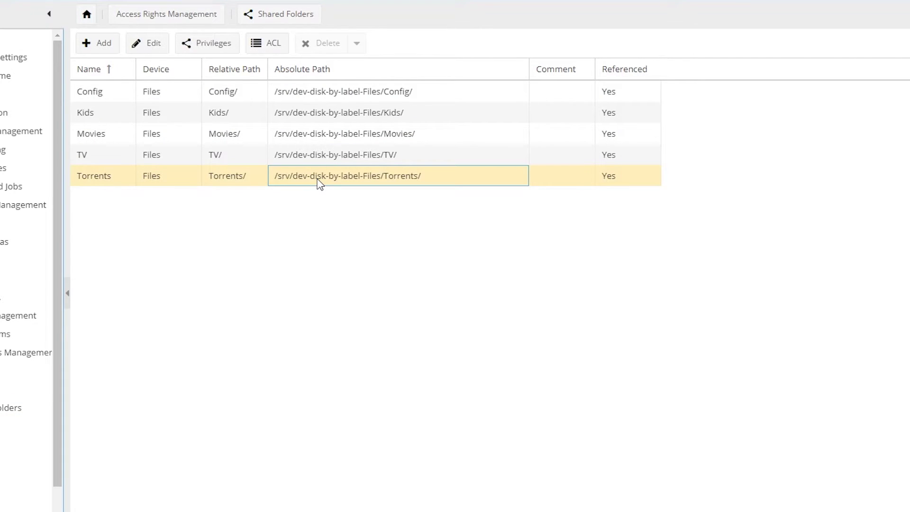
pyautogui.rightClick(319, 184)
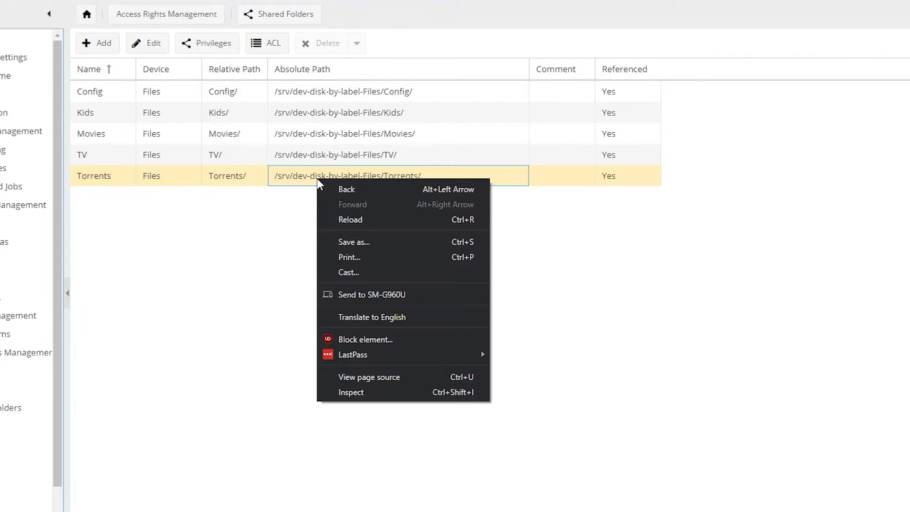
pyautogui.click(348, 388)
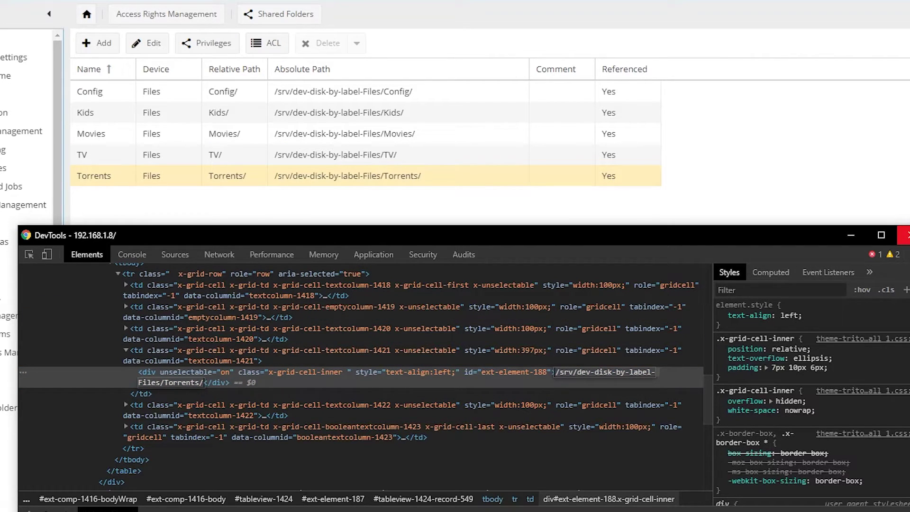
pyautogui.click(906, 235)
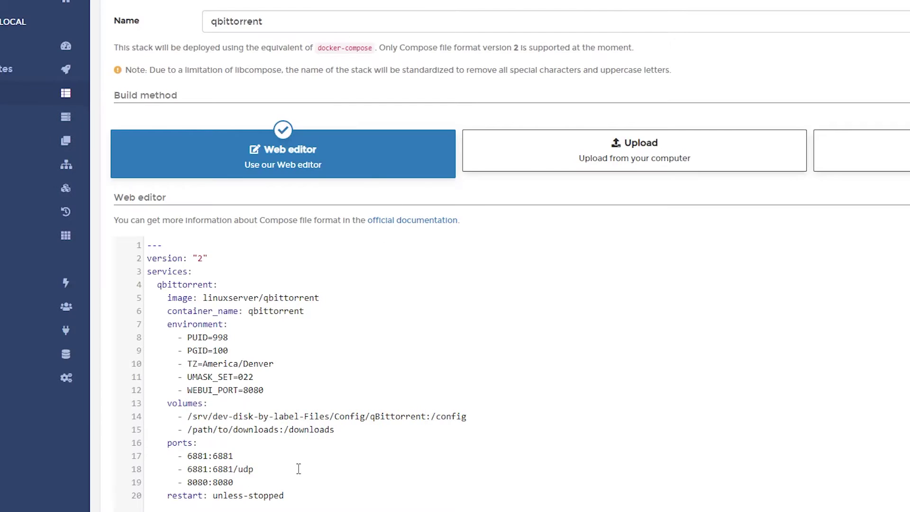
# Replace the placeholder downloads path on line 15 with the Torrents path plus 'Downloads'
pyautogui.moveTo(189, 430); pyautogui.dragTo(279, 430)
pyautogui.write('/srv/dev-disk-by-label-Files/Torrents/')
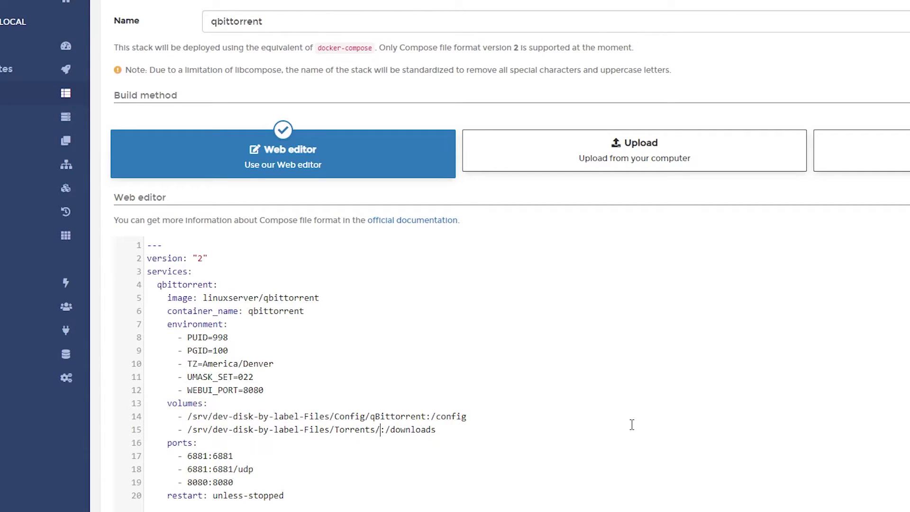
pyautogui.write('Downloads')
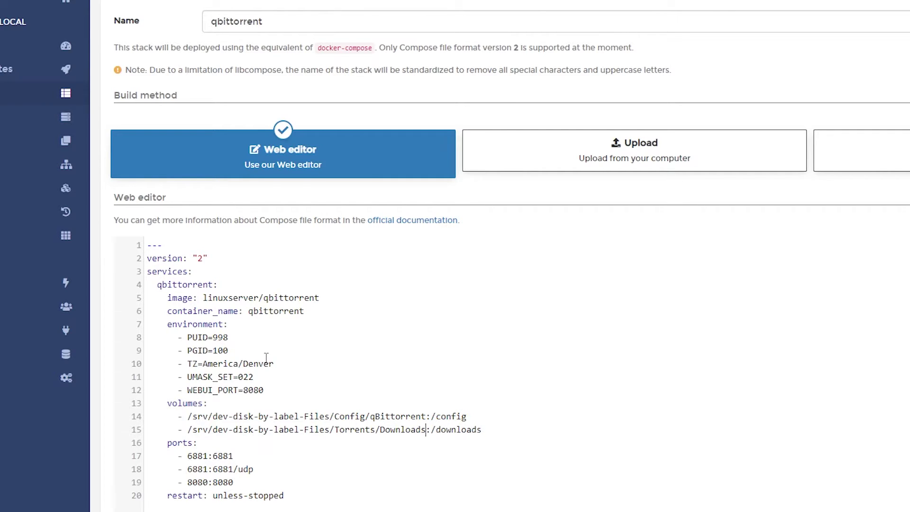
# Deploy the qbittorrent stack from the compose editor
pyautogui.scroll(-6, 266, 358)
pyautogui.scroll(4, 283, 250)
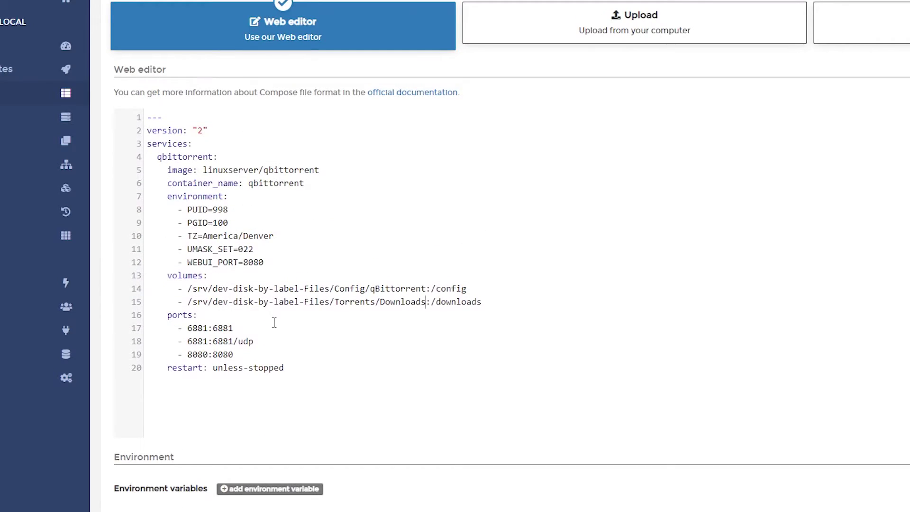
pyautogui.scroll(-3, 207, 408)
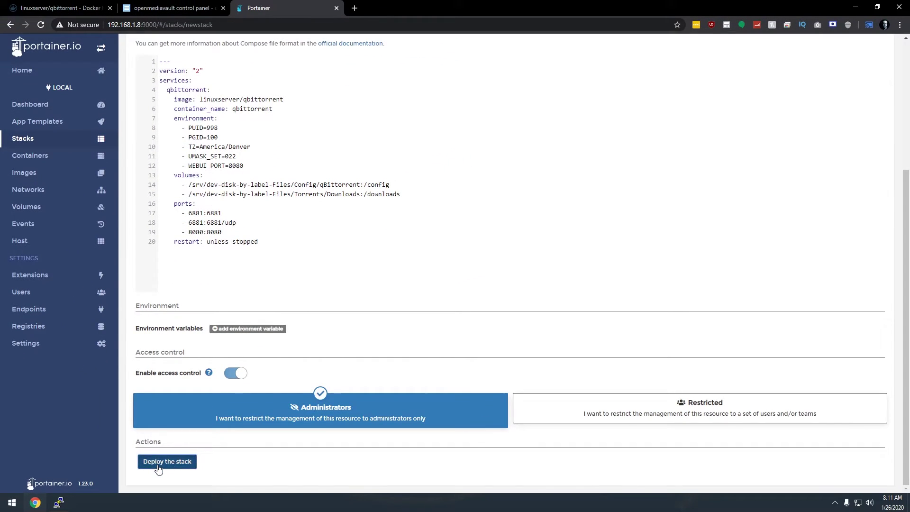
pyautogui.click(157, 463)
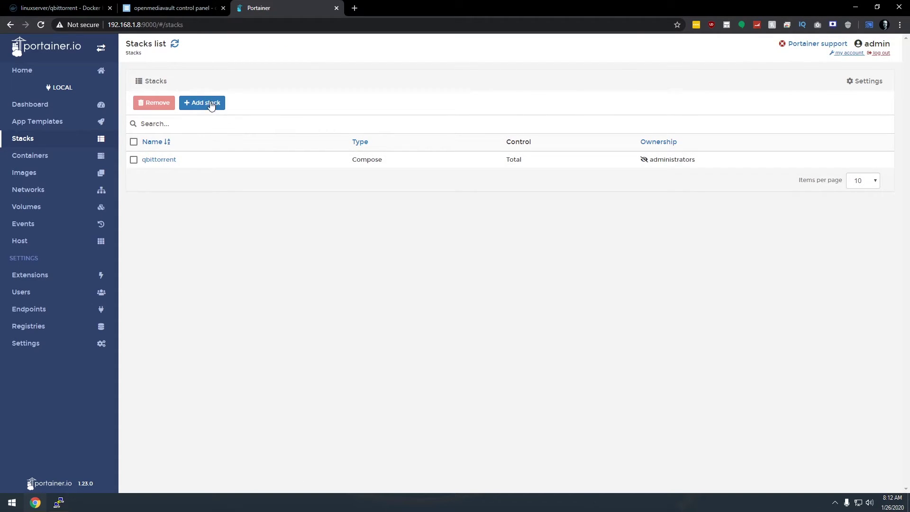
# View the running qbittorrent container's logs from the Containers list
pyautogui.click(45, 157)
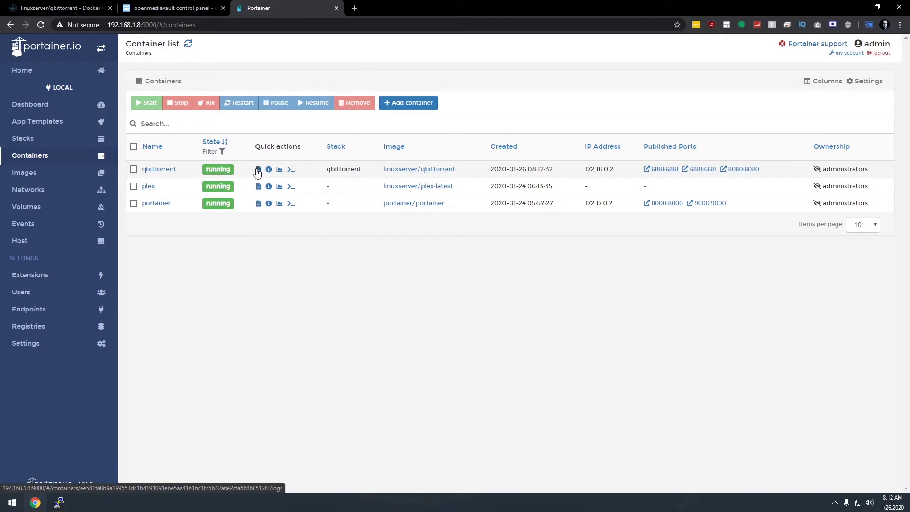
pyautogui.click(258, 170)
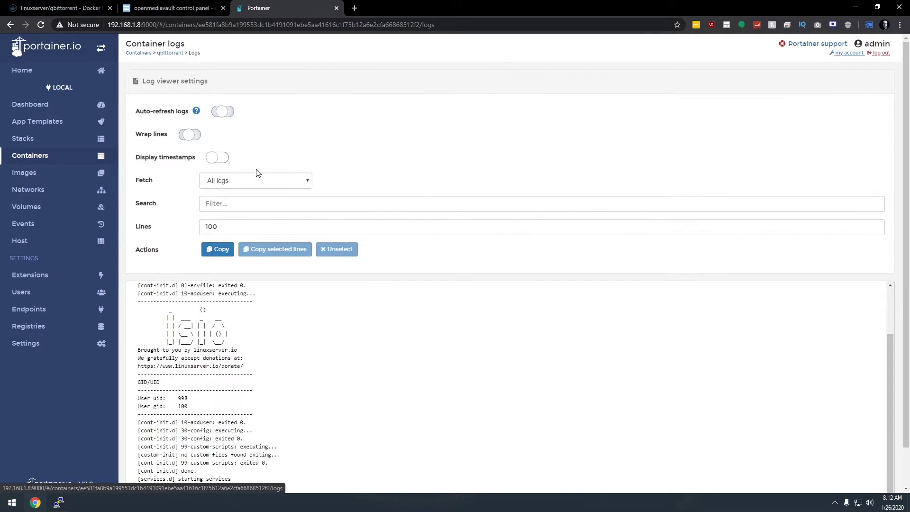
pyautogui.scroll(-2, 277, 361)
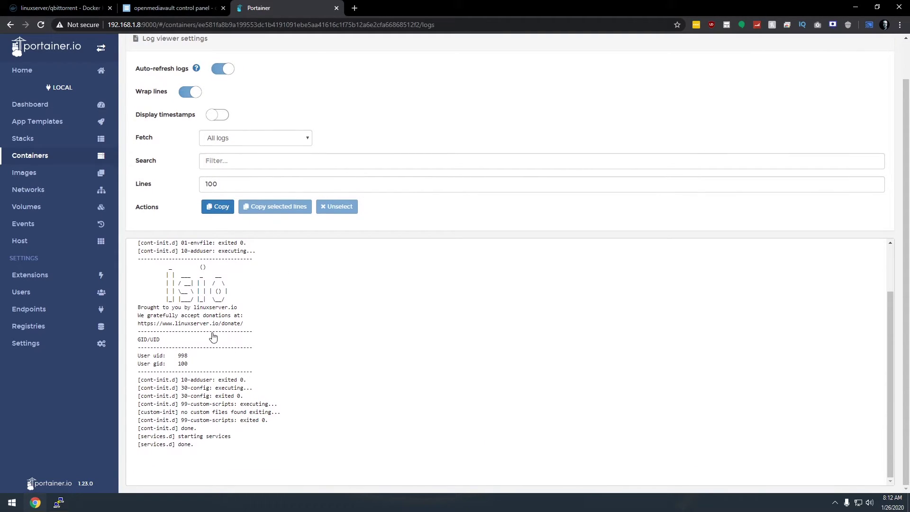
pyautogui.scroll(2, 231, 335)
pyautogui.scroll(1, 190, 189)
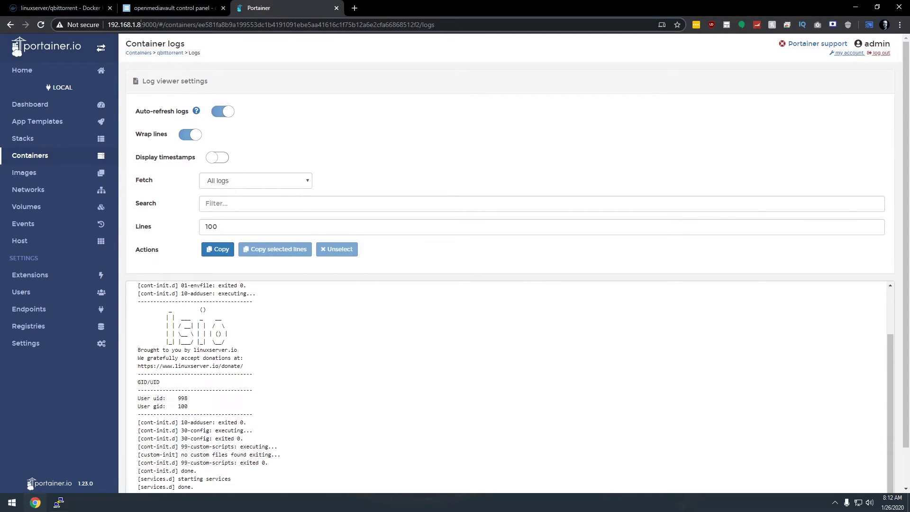
# Copy the server address 192.168.1.8 into a new browser tab
pyautogui.moveTo(141, 25); pyautogui.dragTo(81, 28)
pyautogui.scroll(-1, 383, 221)
pyautogui.hotkey('ctrl', 'c')
pyautogui.hotkey('ctrl', 't')
# Open 192.168.1.8:8080 and log in to qBittorrent Web UI, declining to save the password
pyautogui.hotkey('ctrl', 'v')
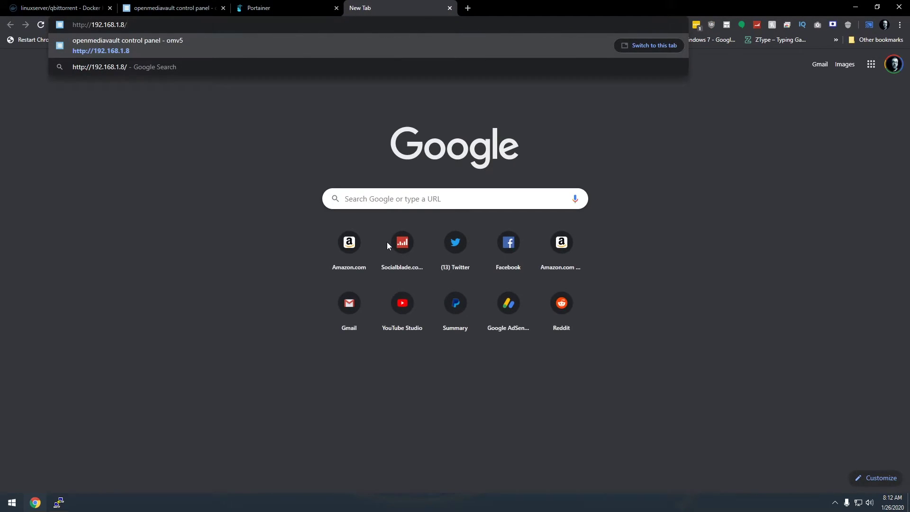
pyautogui.press('BackSpace')
pyautogui.write(':')
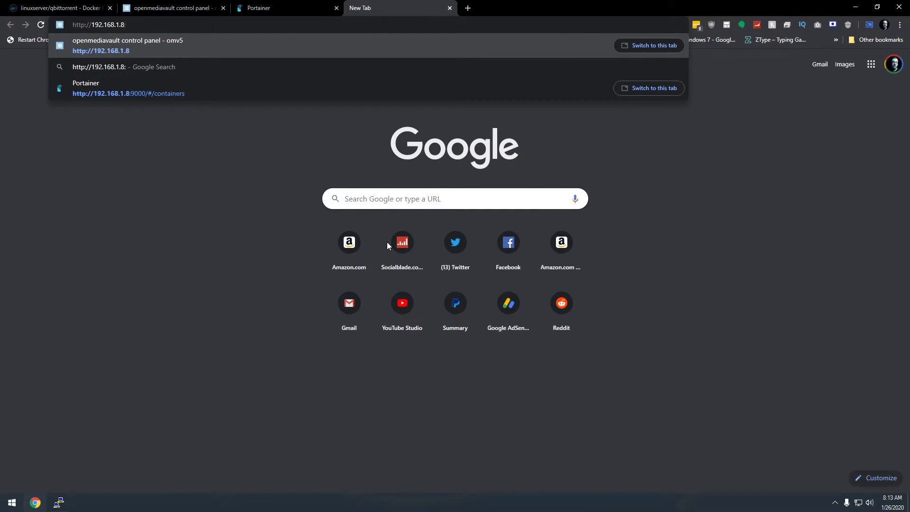
pyautogui.write('8080')
pyautogui.press('Return')
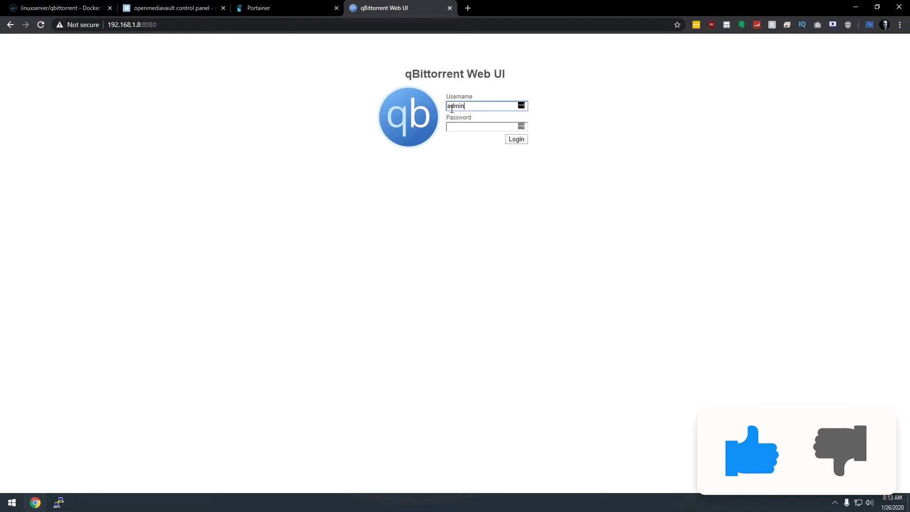
pyautogui.press('Tab')
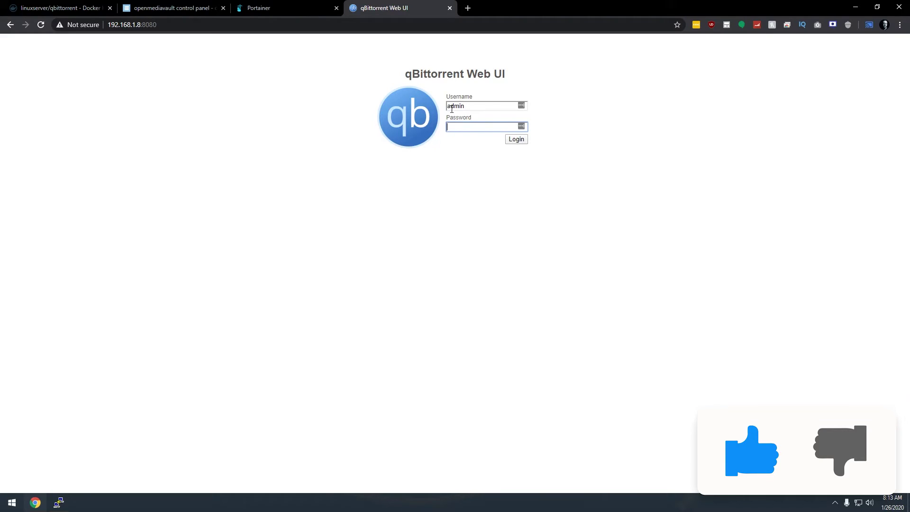
pyautogui.press('Return')
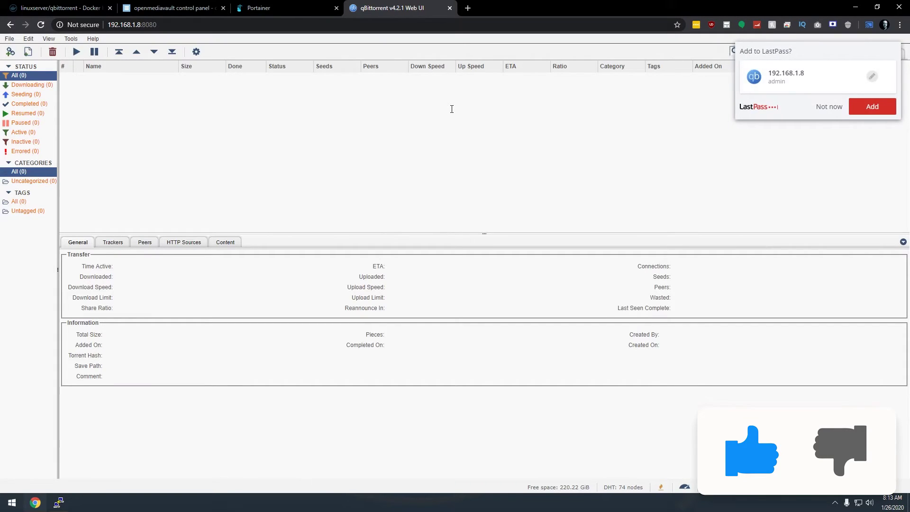
pyautogui.click(830, 108)
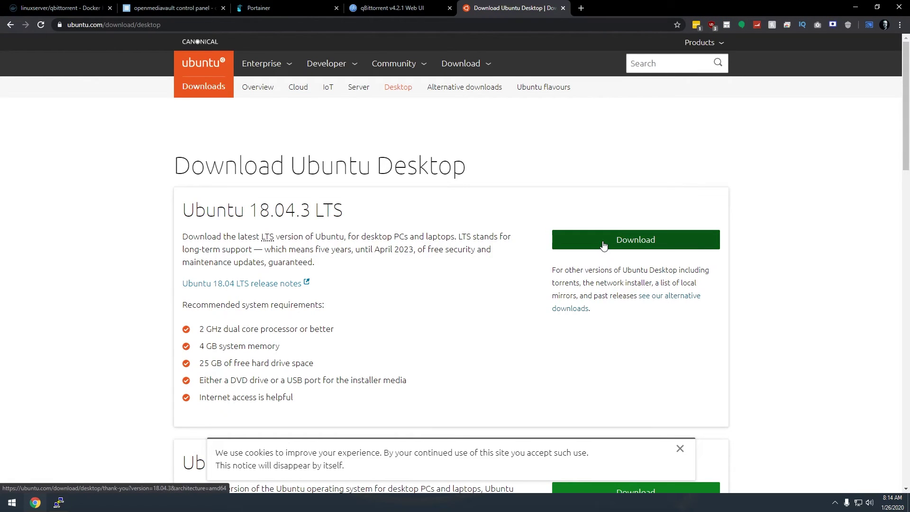
# Download the Ubuntu 18.04.3 Server (64-bit) torrent from the alternative downloads BitTorrent section
pyautogui.click(683, 302)
pyautogui.scroll(-10, 339, 311)
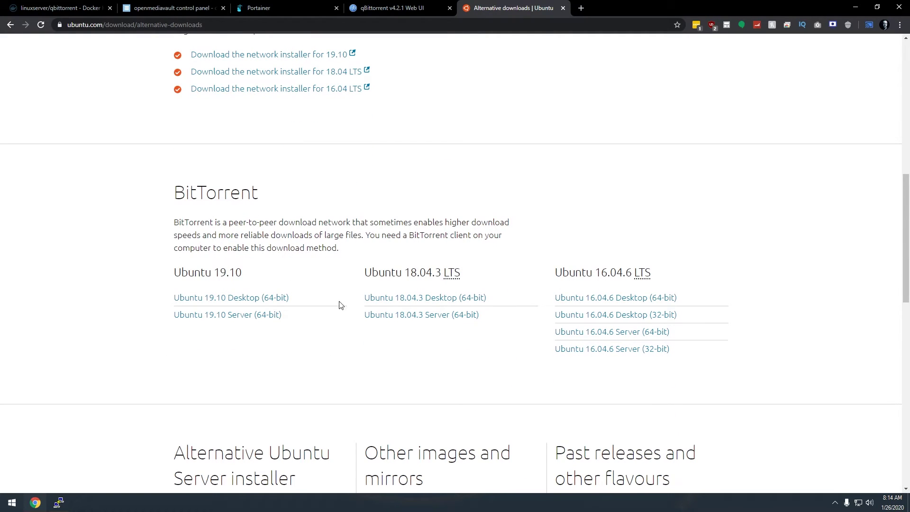
pyautogui.click(397, 320)
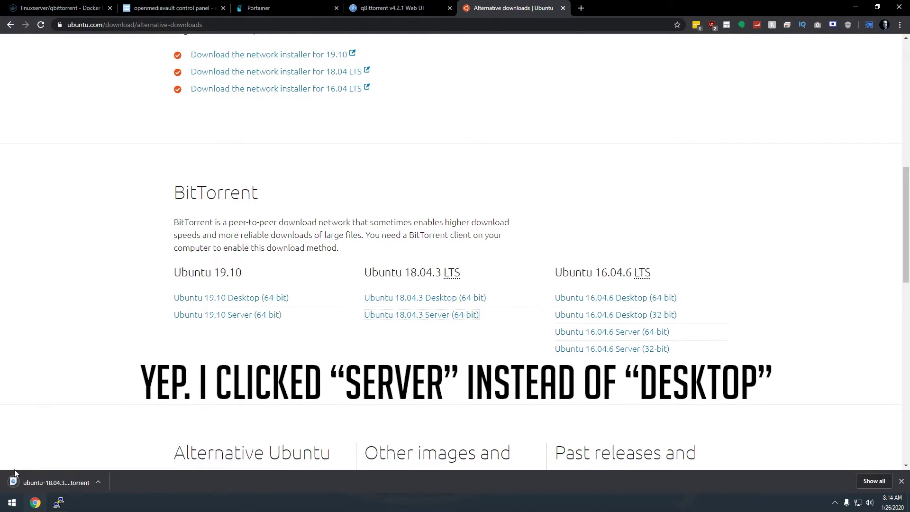
# Add and upload the downloaded Ubuntu 18.04.3 server .torrent file in qBittorrent Web UI
pyautogui.click(377, 11)
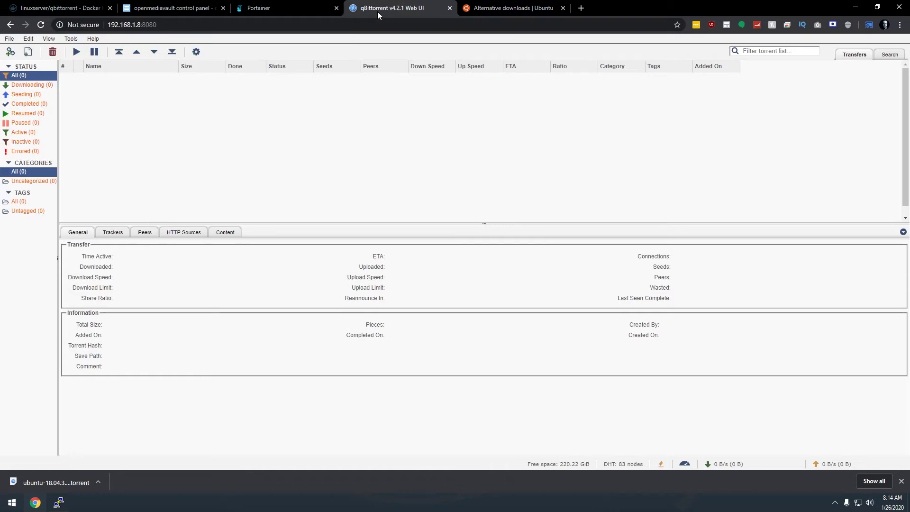
pyautogui.click(10, 39)
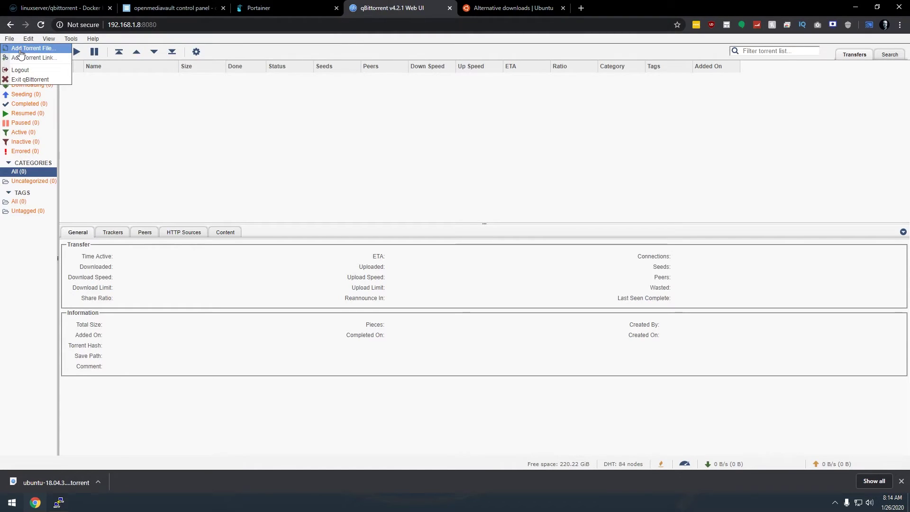
pyautogui.click(20, 51)
pyautogui.click(423, 161)
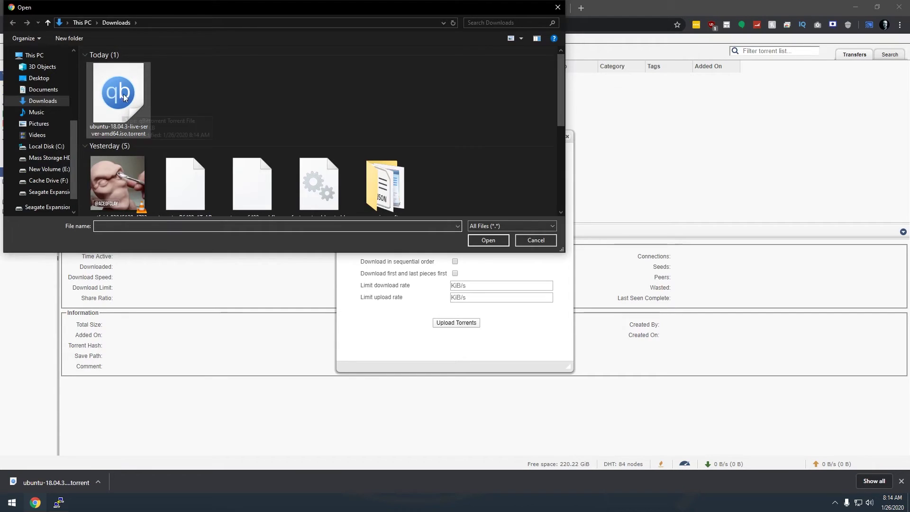
pyautogui.doubleClick(120, 95)
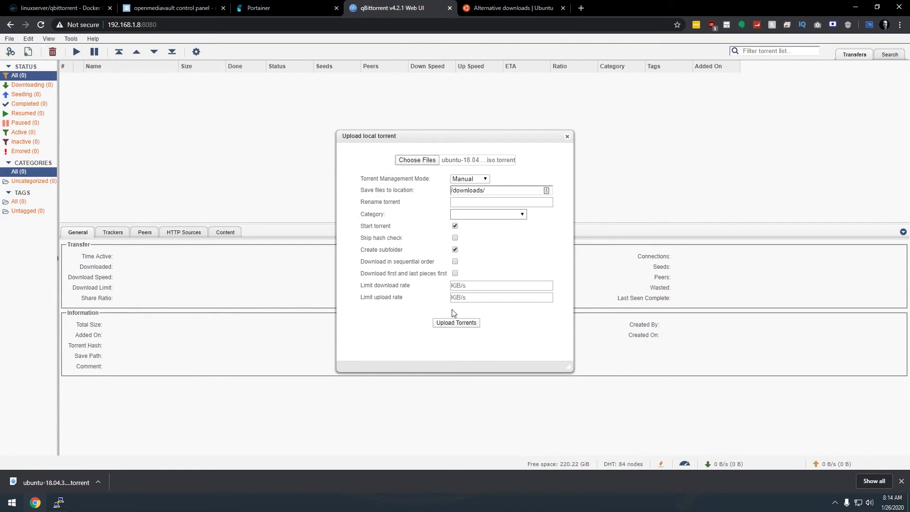
pyautogui.click(456, 323)
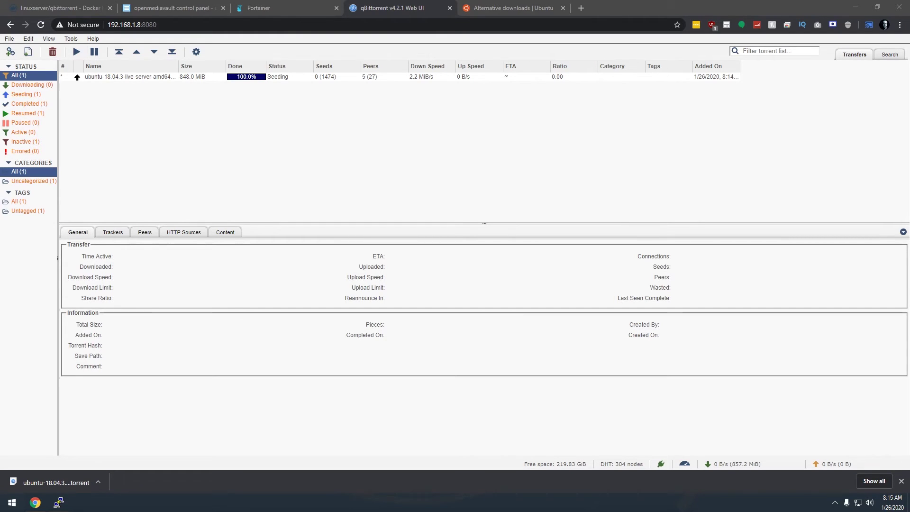
# Browse to \\192.168.1.8 > Torrents > Downloads and select ubuntu-18.04.3-live-server-amd64.iso
pyautogui.press('super+e')
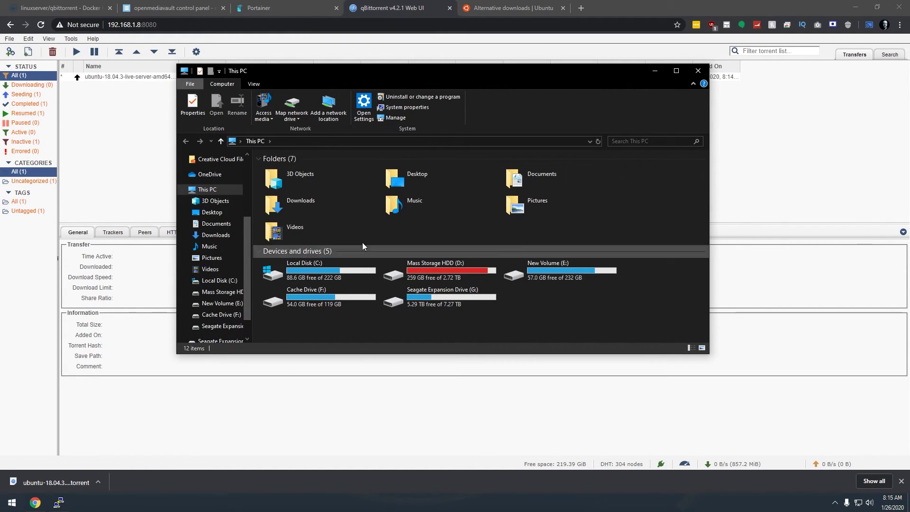
pyautogui.click(290, 142)
pyautogui.write('\\\\')
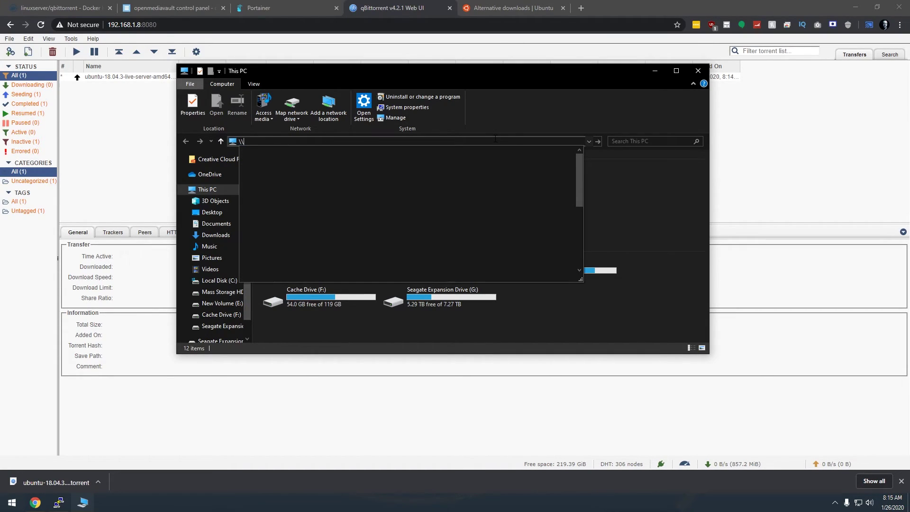
pyautogui.write('192.168.')
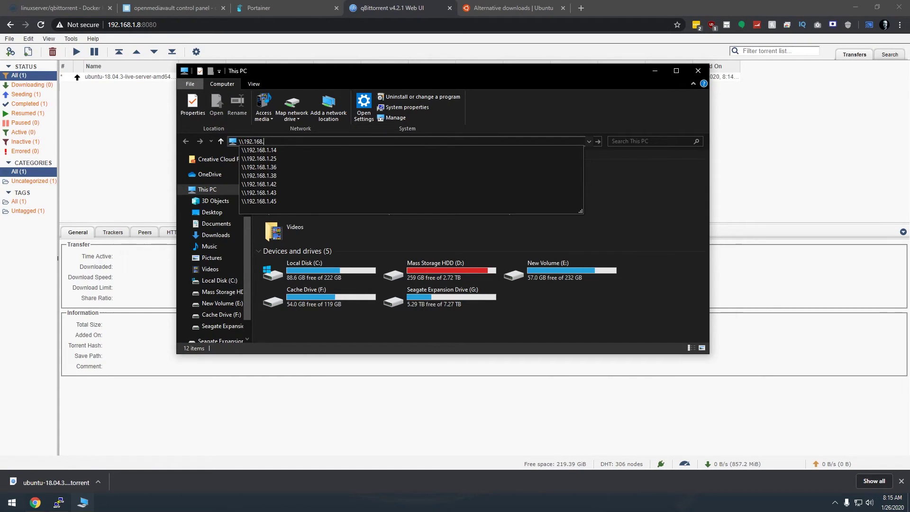
pyautogui.write('1.8')
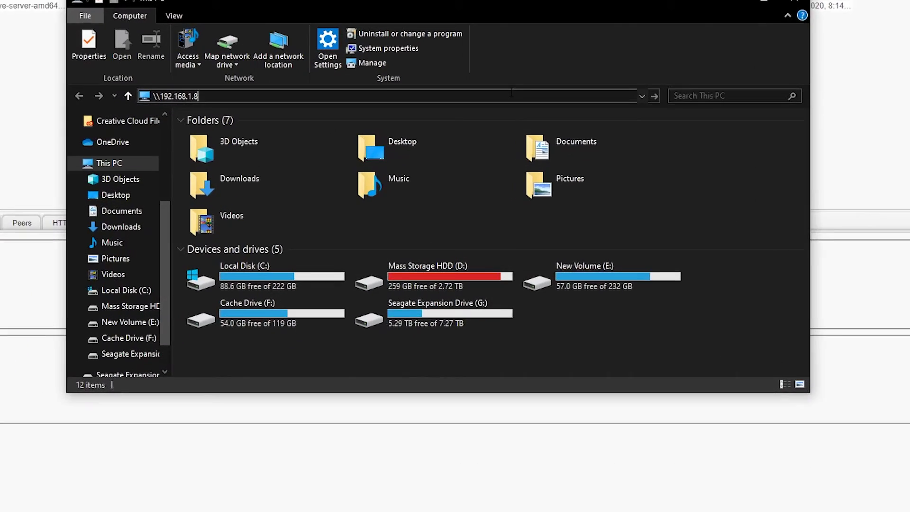
pyautogui.press('Return')
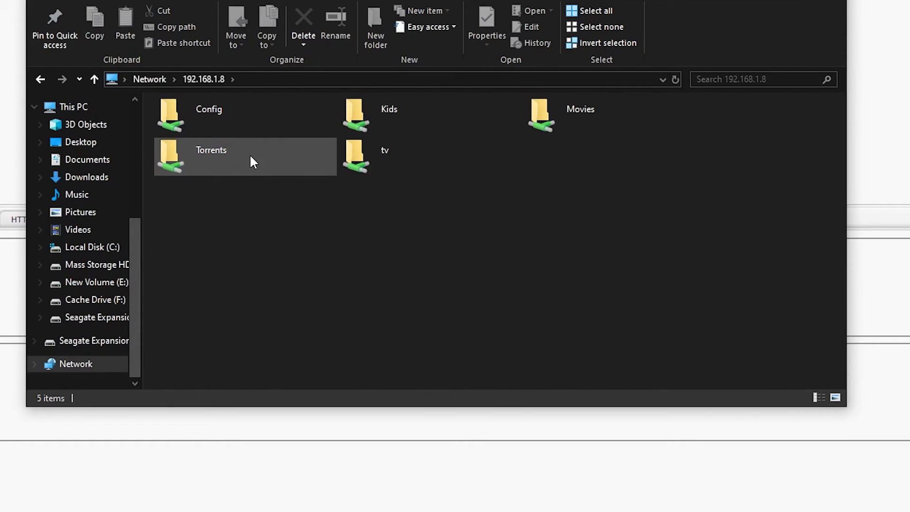
pyautogui.doubleClick(198, 166)
pyautogui.doubleClick(192, 122)
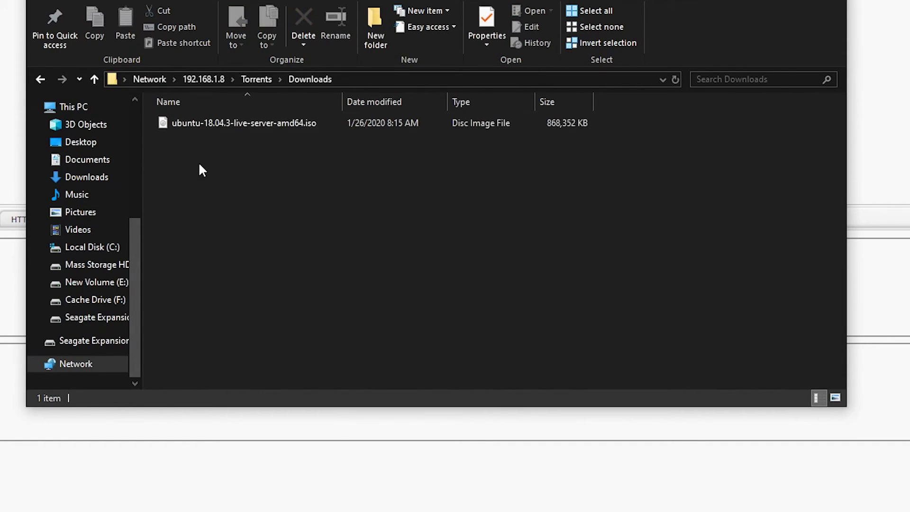
pyautogui.click(205, 129)
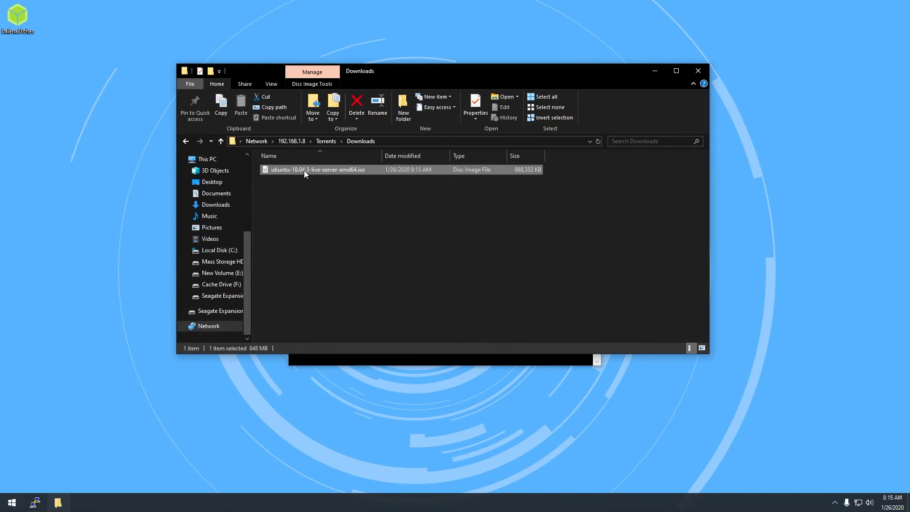
# Copy the Ubuntu ISO to the desktop, accepting the Windows Security warning
pyautogui.moveTo(305, 173); pyautogui.dragTo(127, 242)
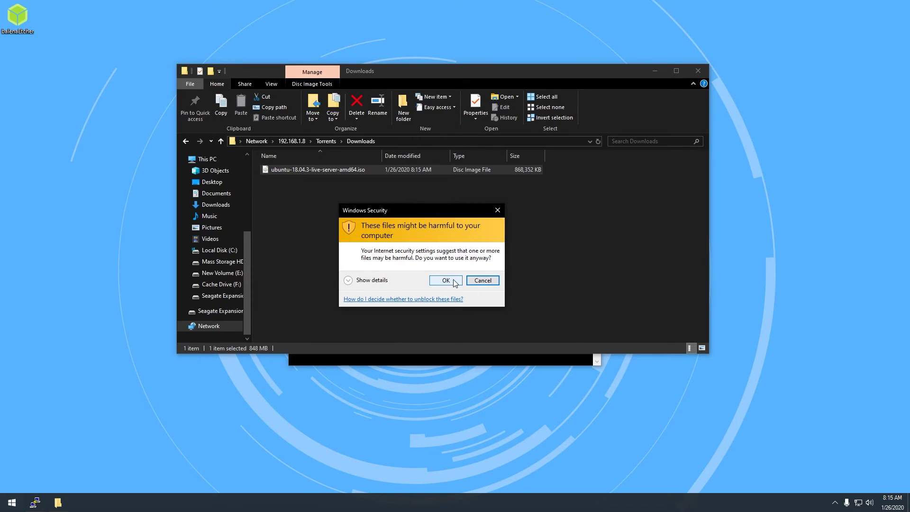
pyautogui.click(446, 280)
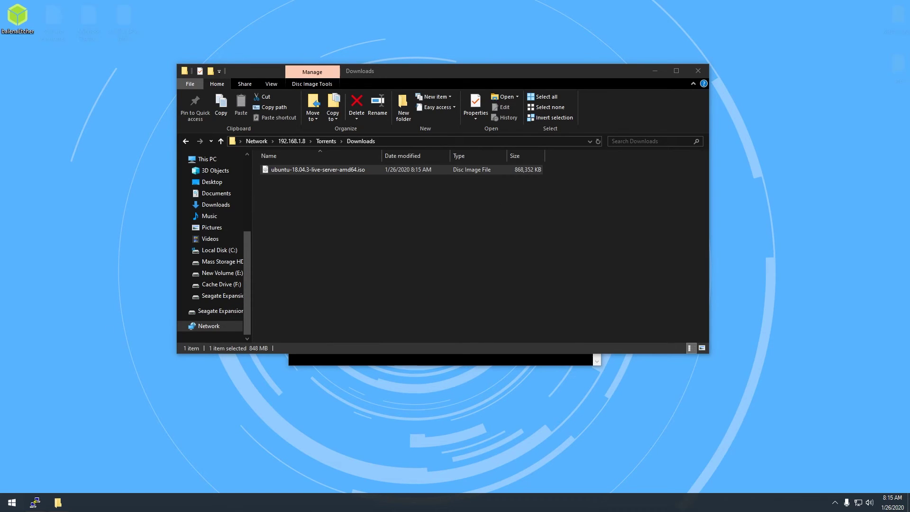